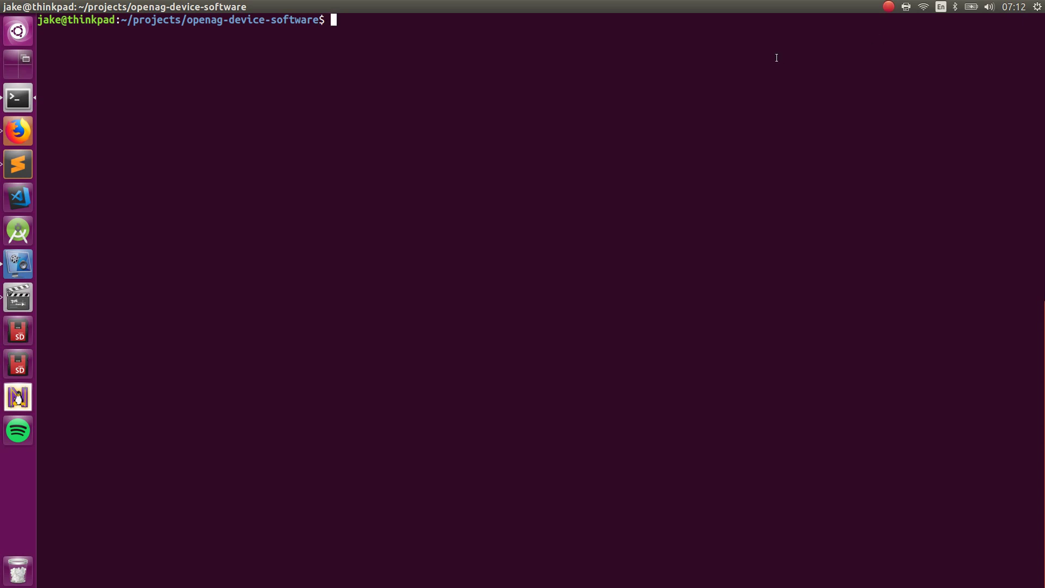
- Launch ./run.sh in Terminal to start the local server, then return to Firefox
{"action": "type", "text": "./run.sh"}
{"action": "key", "text": "Return"}
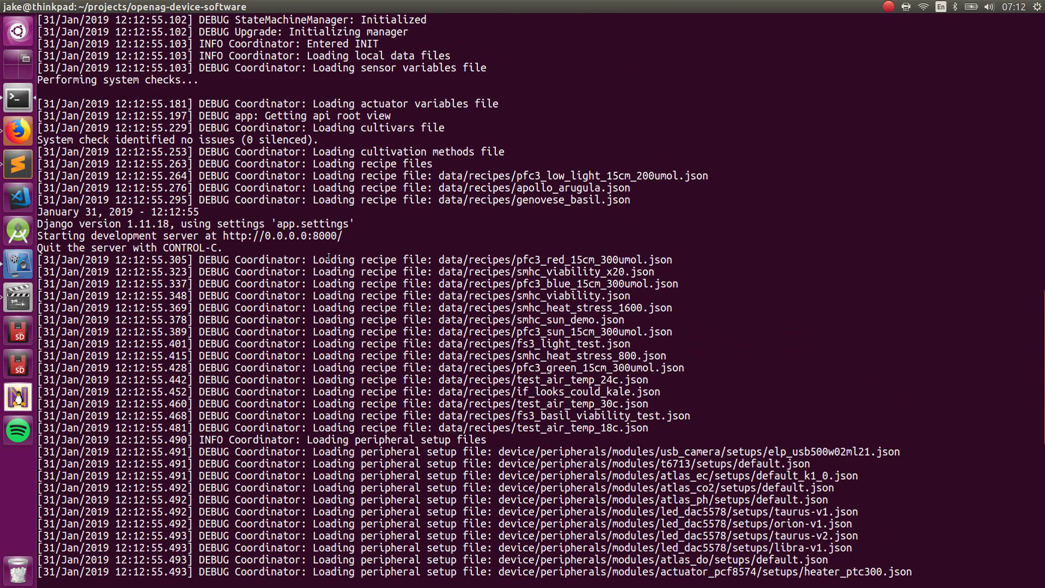
{"action": "scroll", "coordinate": [326, 254], "scroll_direction": "up", "scroll_amount": 10}
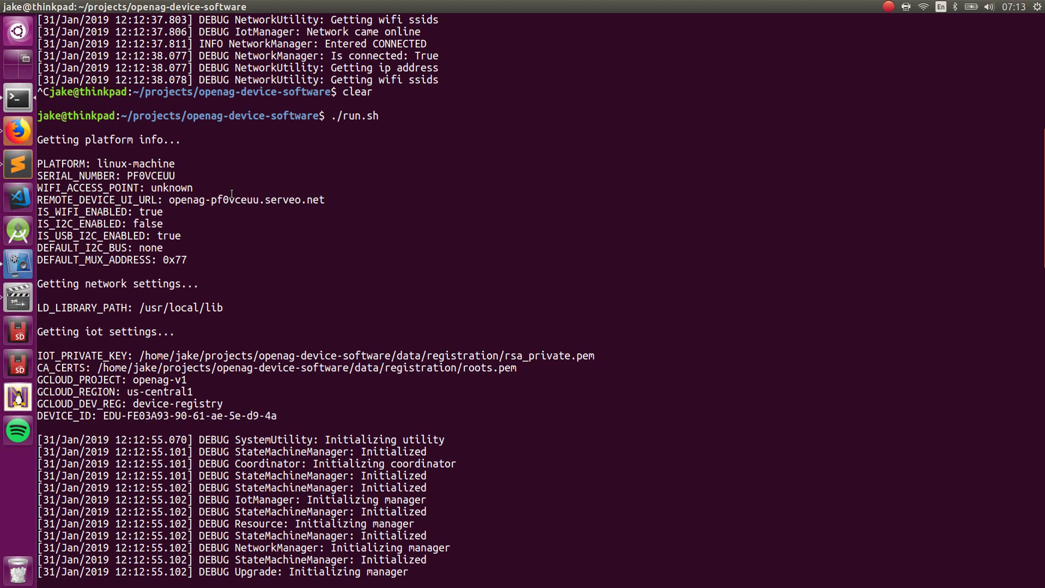
{"action": "key", "text": "alt+Tab"}
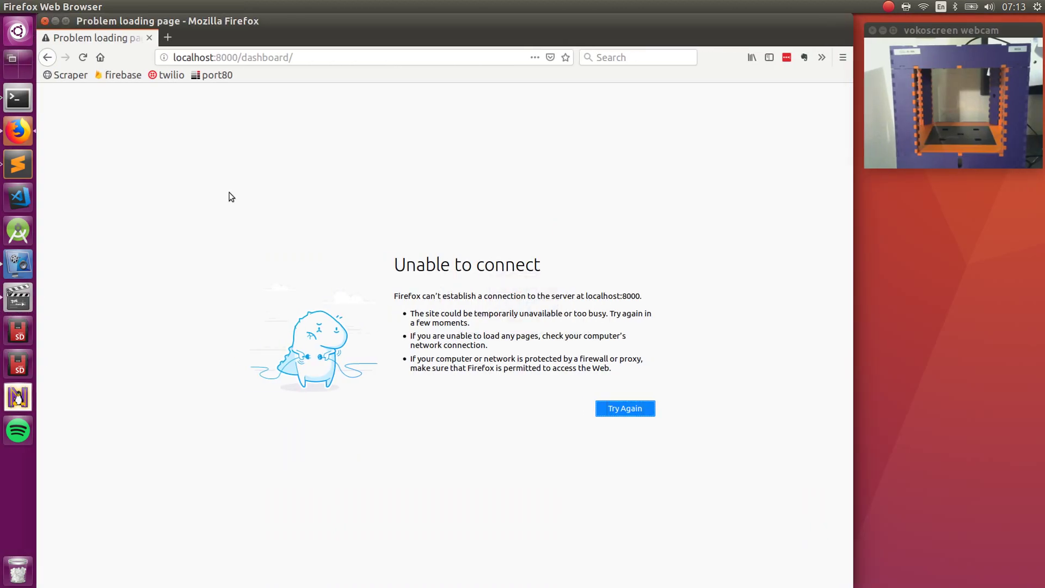
- Reload the page, load the PFC3 v0.3.0 device config, and return to the Dashboard
{"action": "key", "text": "F5"}
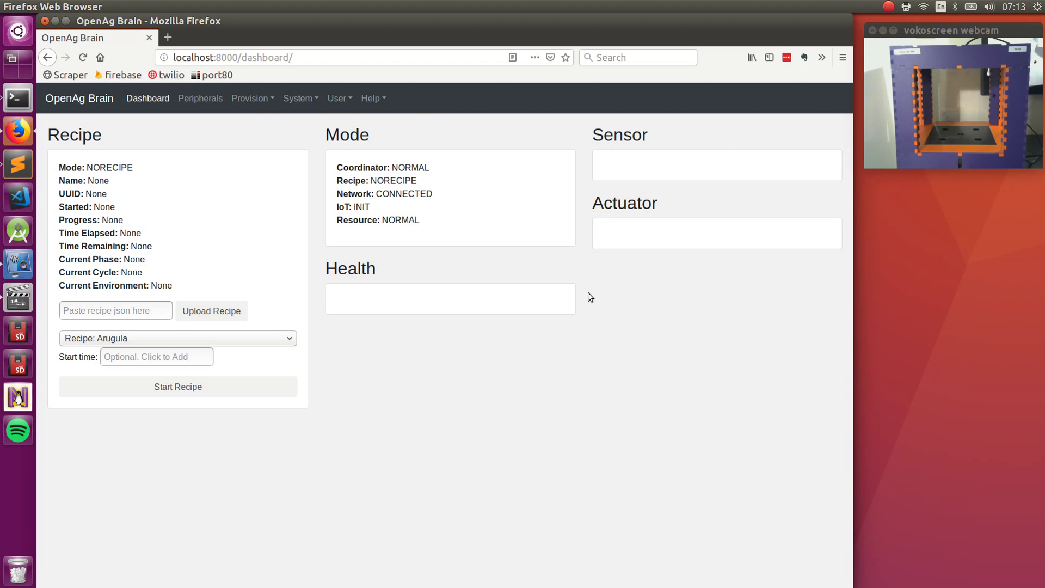
{"action": "left_click", "coordinate": [251, 100]}
{"action": "left_click", "coordinate": [245, 126]}
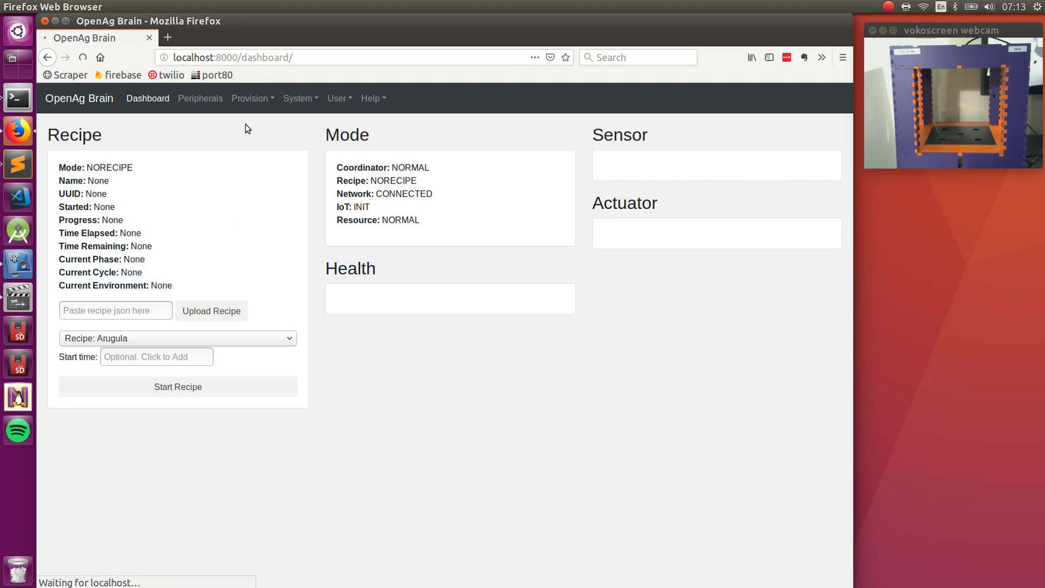
{"action": "left_click", "coordinate": [181, 207]}
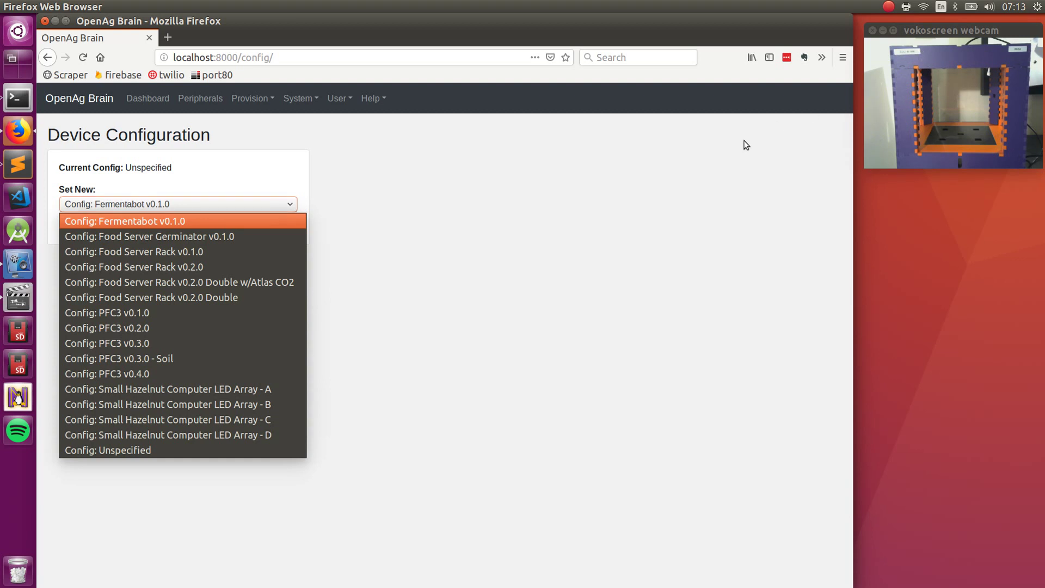
{"action": "left_click", "coordinate": [152, 343]}
{"action": "left_click", "coordinate": [177, 228]}
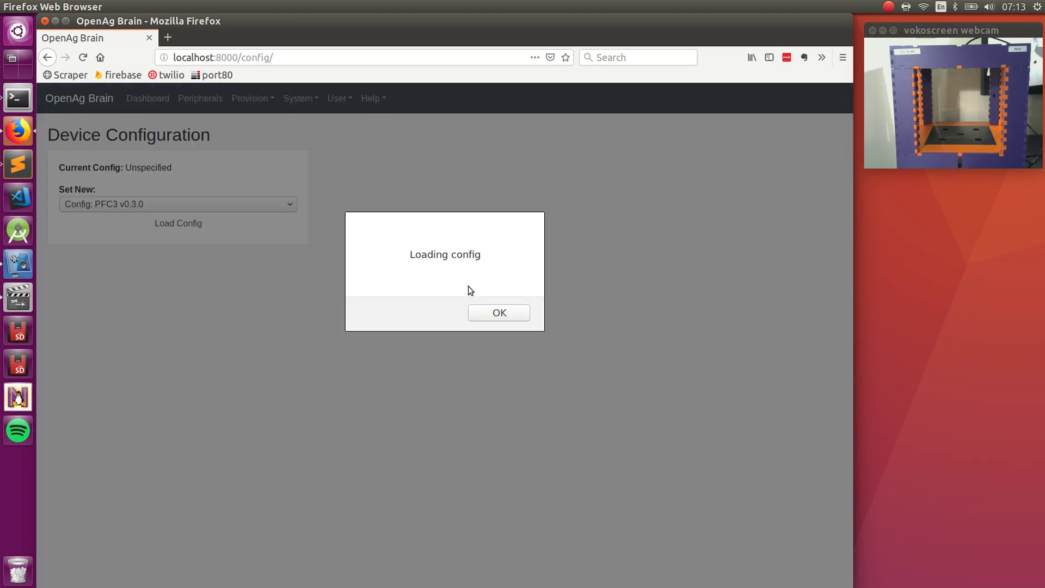
{"action": "left_click", "coordinate": [498, 312]}
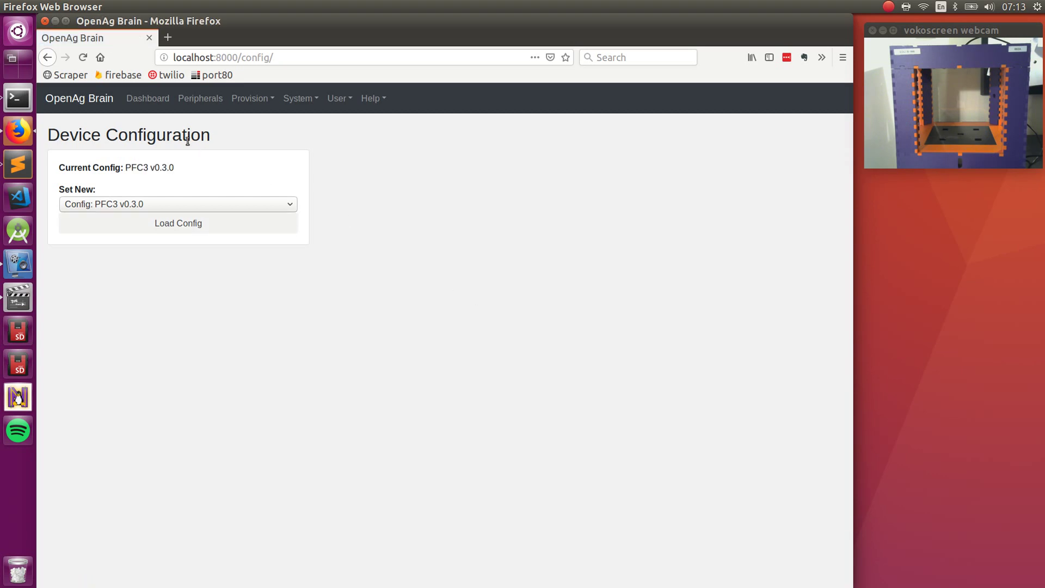
{"action": "left_click", "coordinate": [165, 105]}
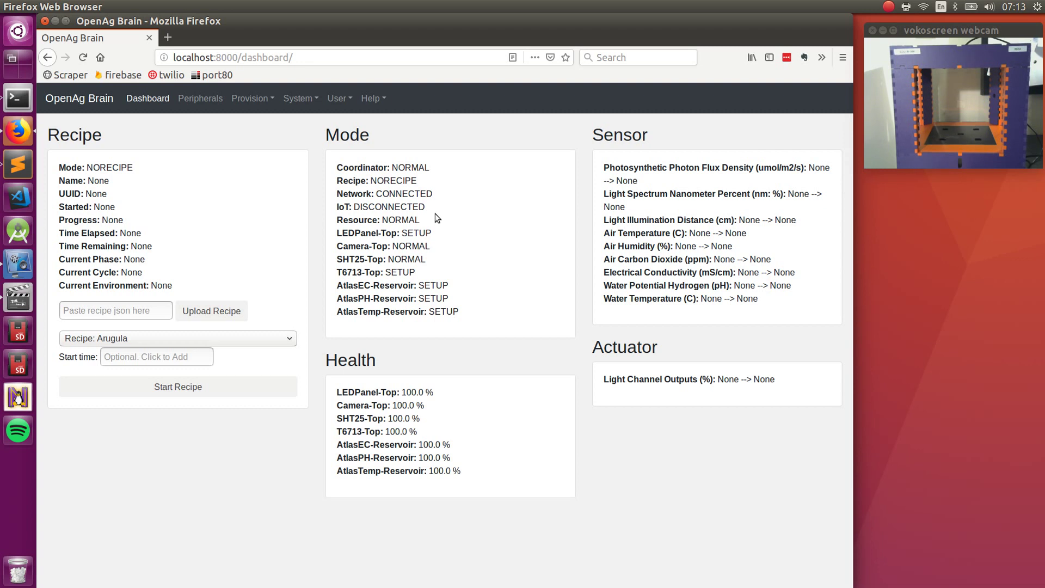
- Reload the dashboard so readings like 23.0 °C air and 36.0% humidity appear
{"action": "key", "text": "F5"}
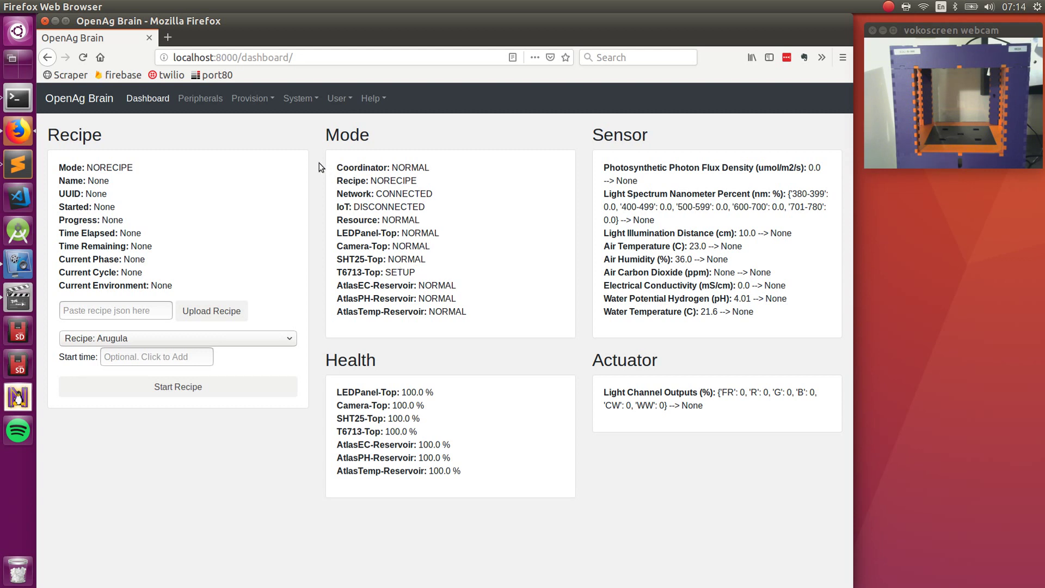
- Go to the Peripherals page listing each device with its mode and actions
{"action": "left_click", "coordinate": [212, 104]}
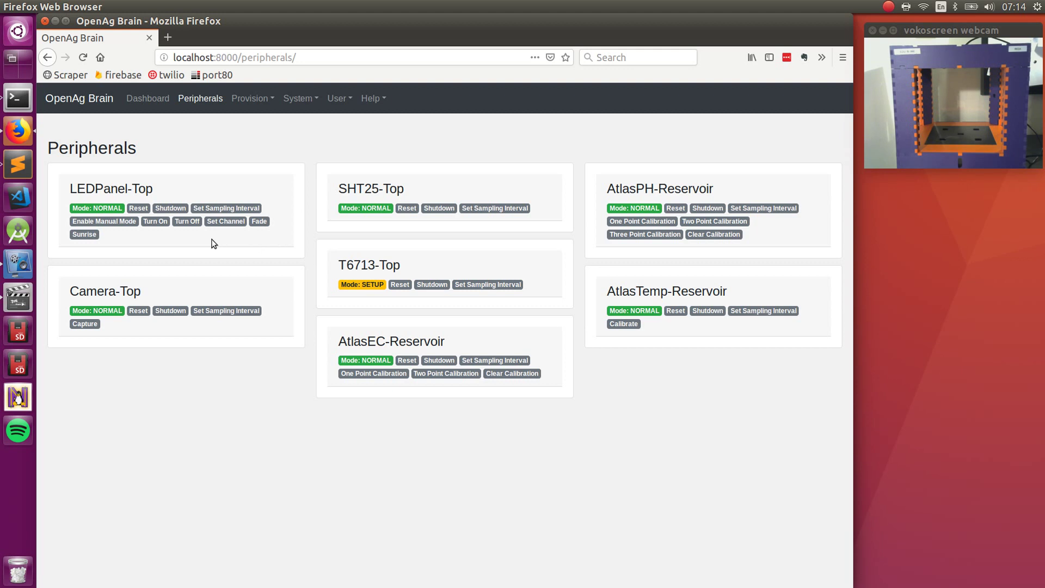
- Put LEDPanel-Top into manual mode and switch all its light channels on
{"action": "left_click", "coordinate": [147, 228]}
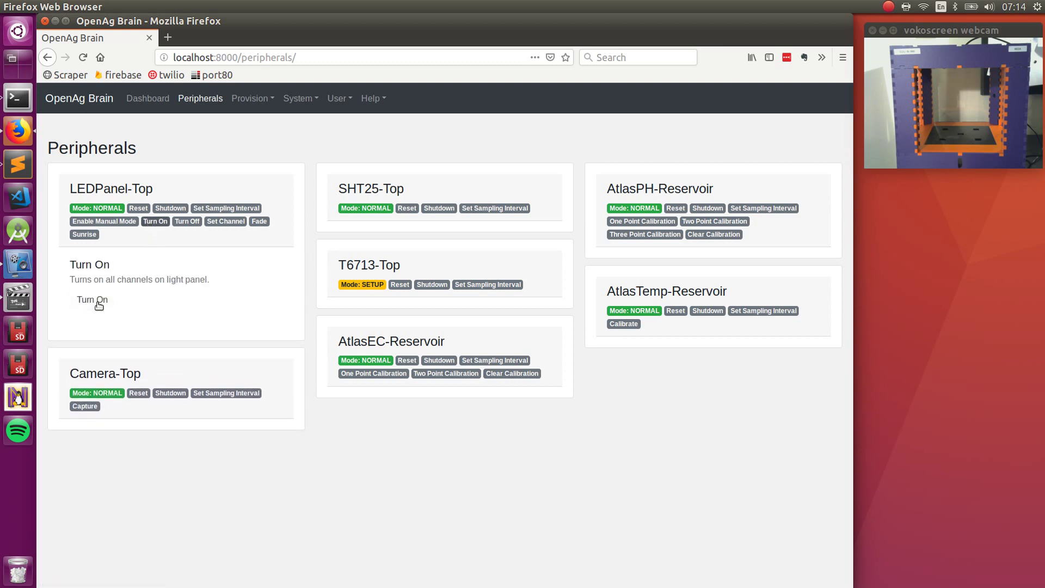
{"action": "left_click", "coordinate": [98, 306]}
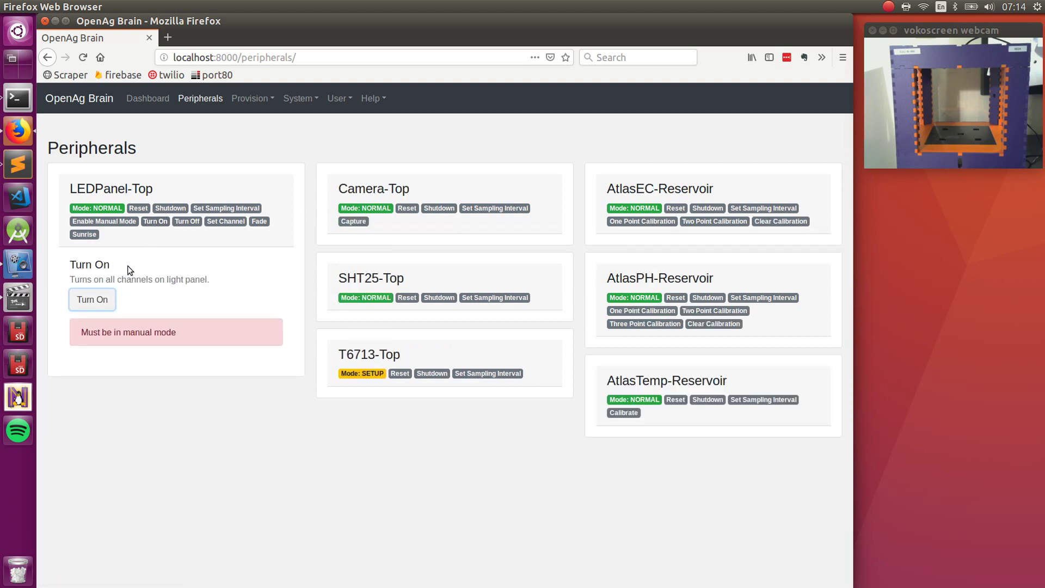
{"action": "left_click", "coordinate": [116, 223]}
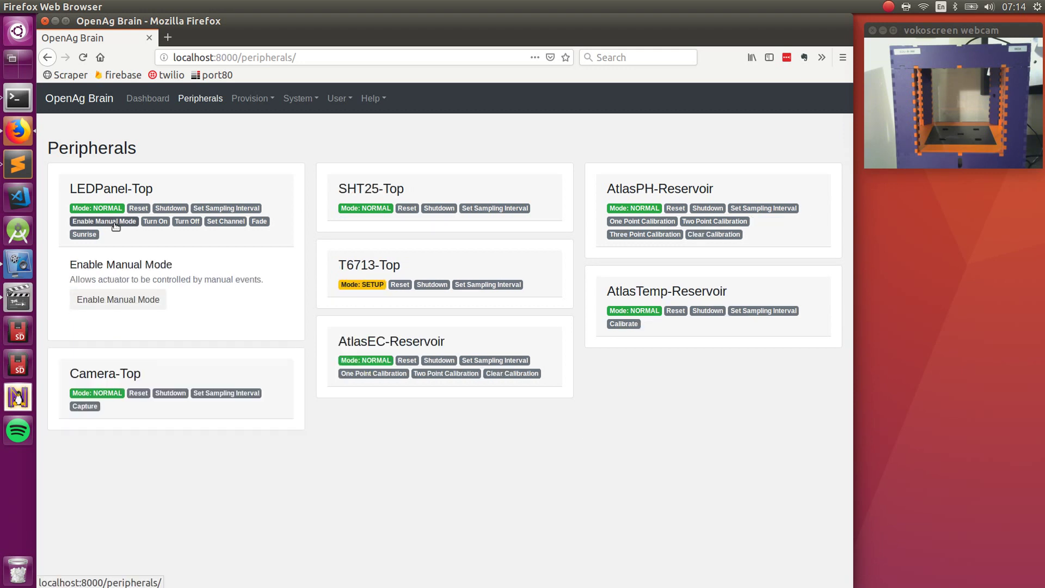
{"action": "left_click", "coordinate": [129, 301]}
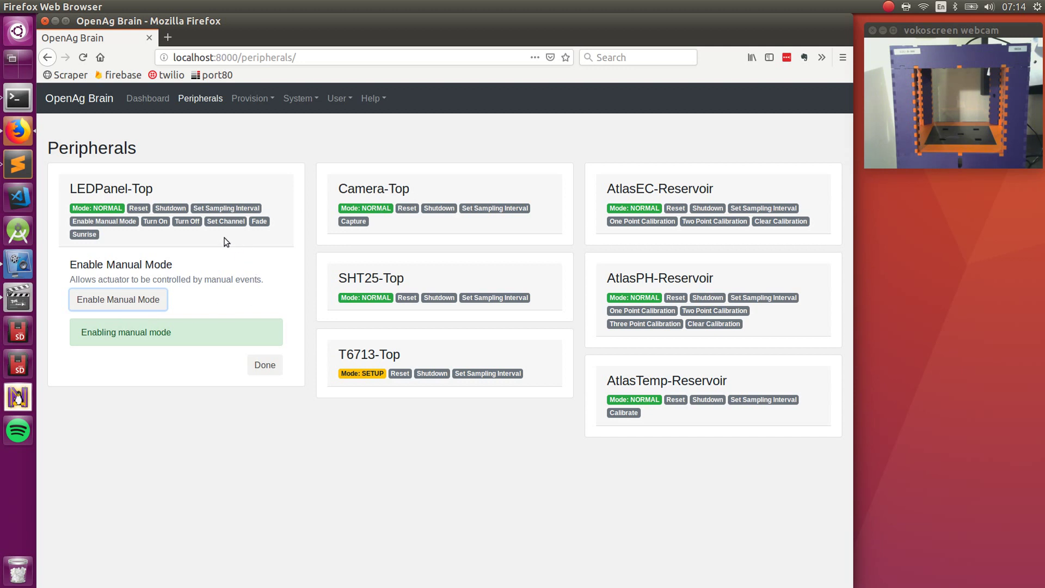
{"action": "left_click", "coordinate": [156, 224]}
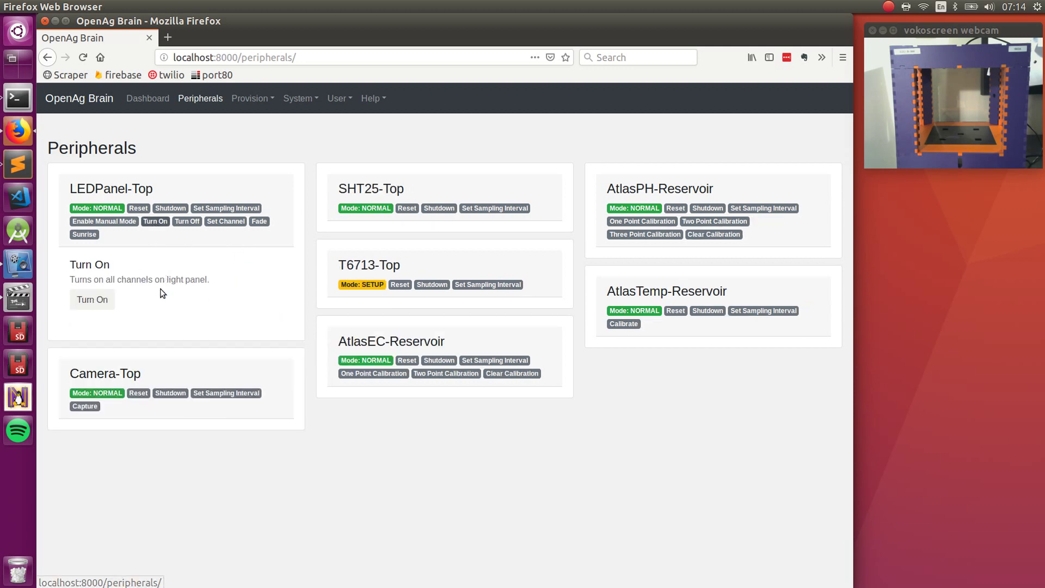
{"action": "left_click", "coordinate": [103, 300]}
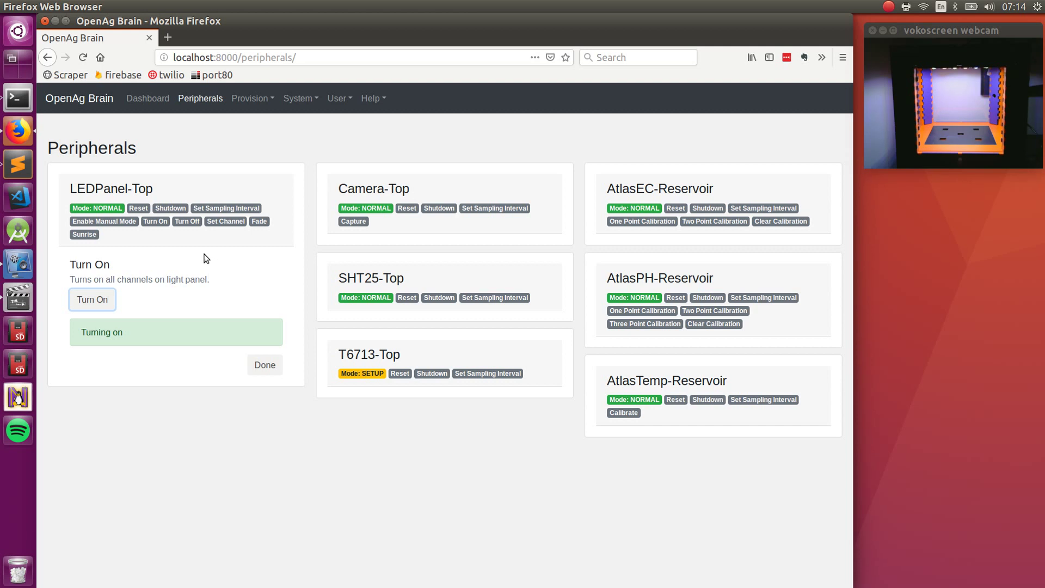
- Switch LEDPanel-Top's lights off and reset the device back to normal mode
{"action": "left_click", "coordinate": [181, 222]}
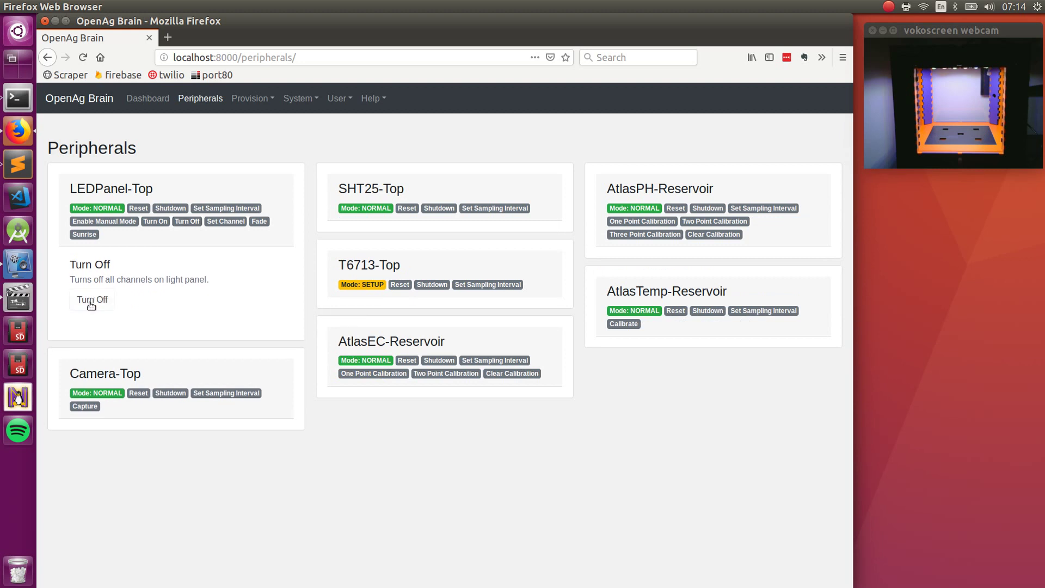
{"action": "left_click", "coordinate": [91, 303]}
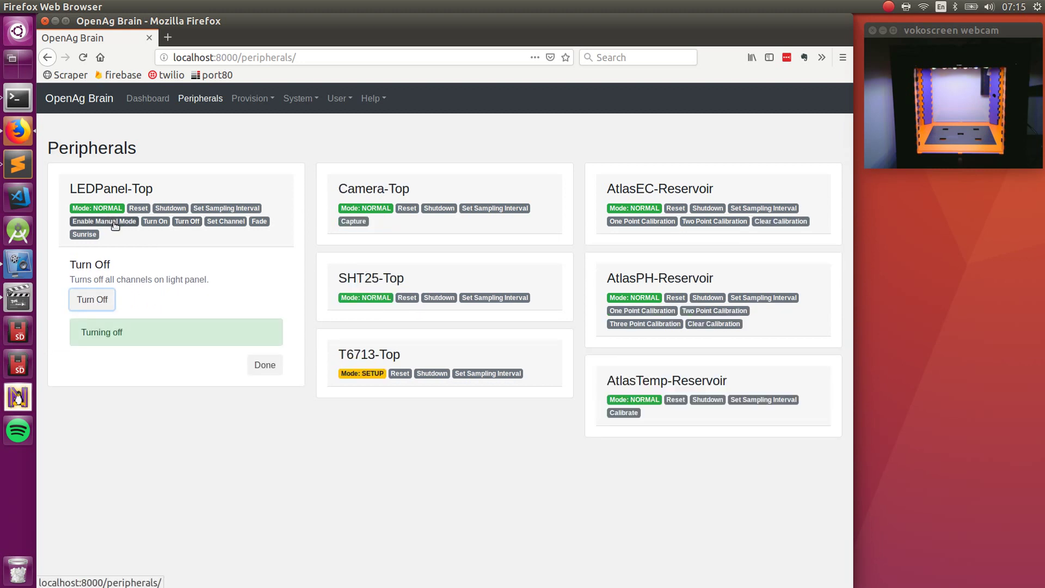
{"action": "left_click", "coordinate": [141, 209]}
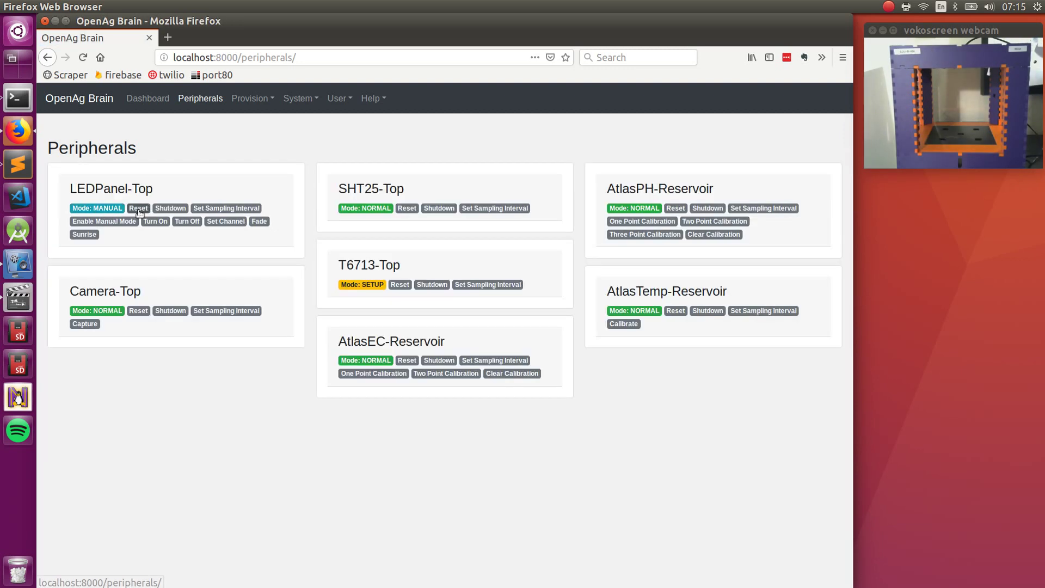
{"action": "left_click", "coordinate": [138, 209]}
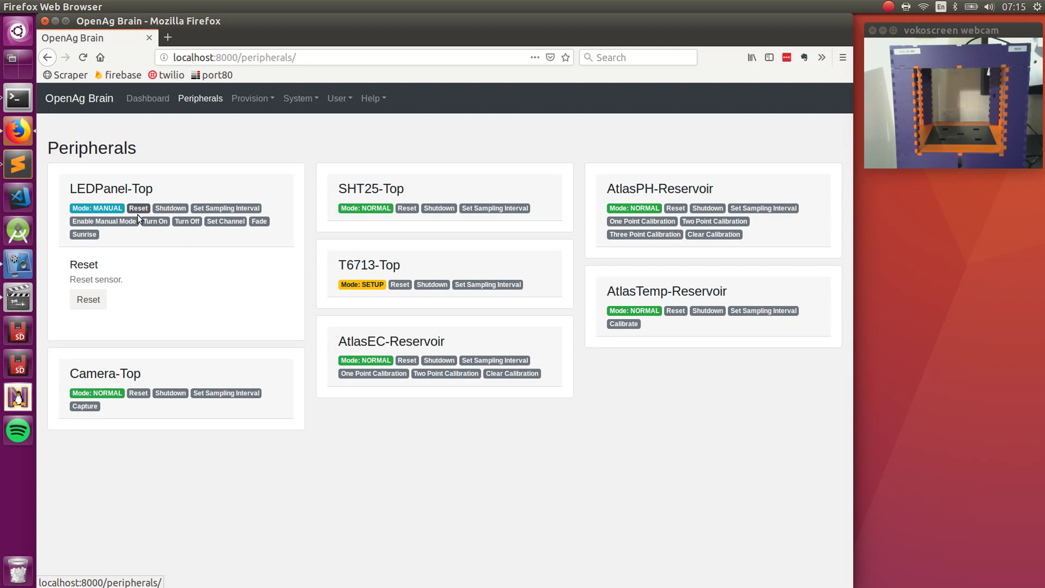
{"action": "left_click", "coordinate": [93, 299]}
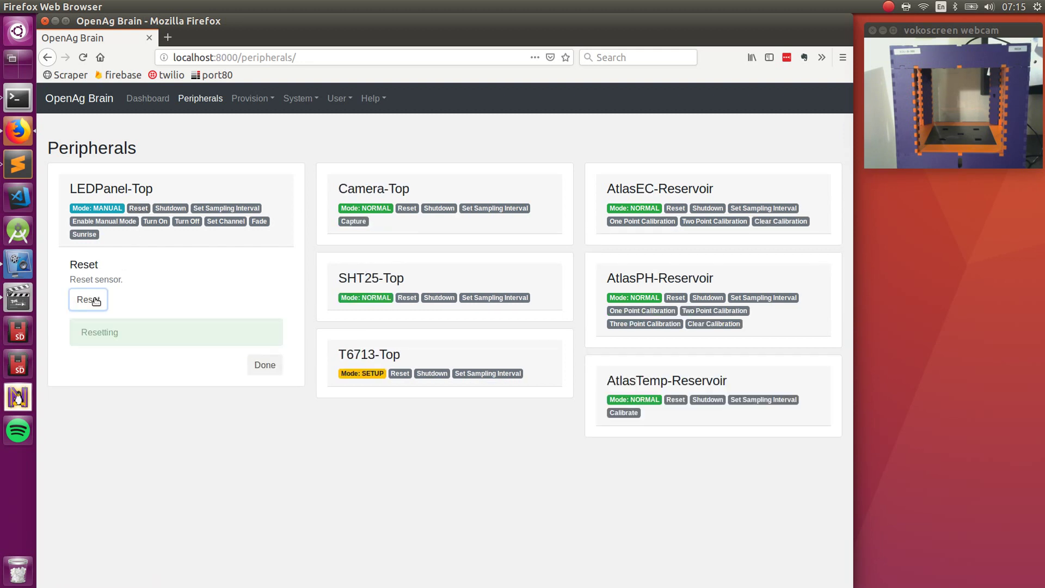
{"action": "left_click", "coordinate": [265, 365]}
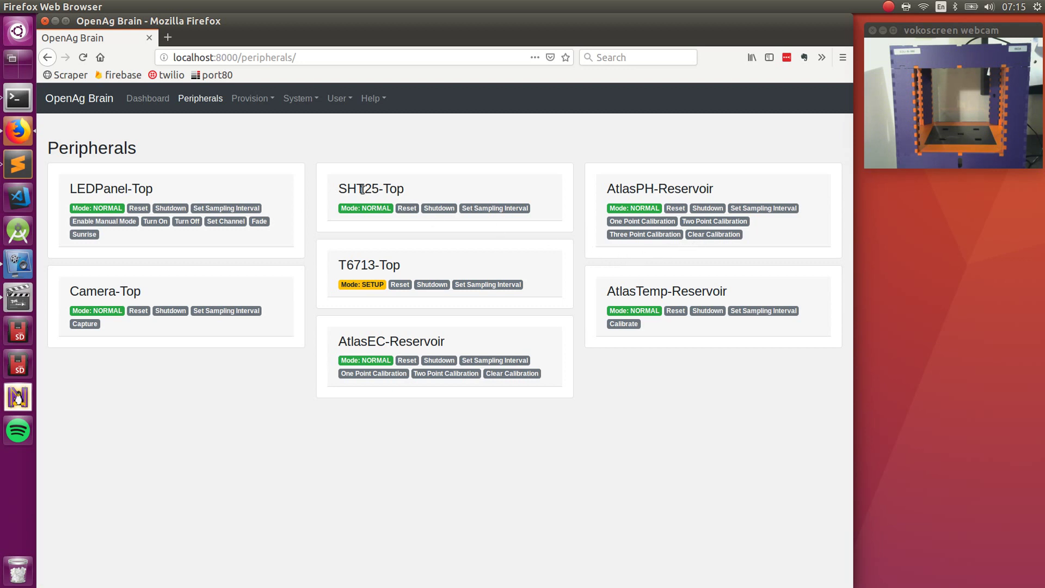
- Visit the network Connect page, then the Connect (advanced) page with its Danger Zone
{"action": "left_click", "coordinate": [254, 100]}
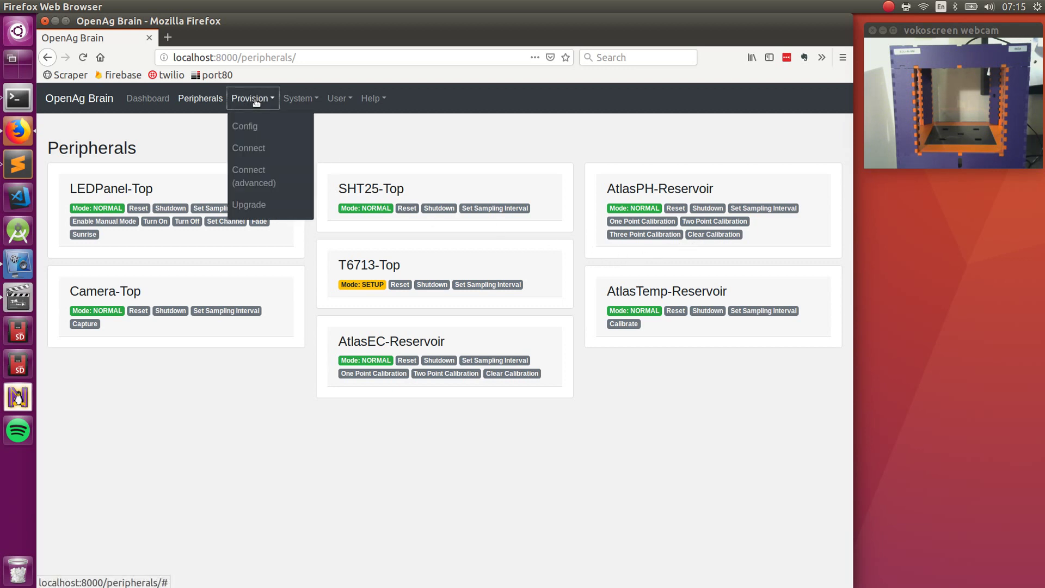
{"action": "key", "text": "apostrophe"}
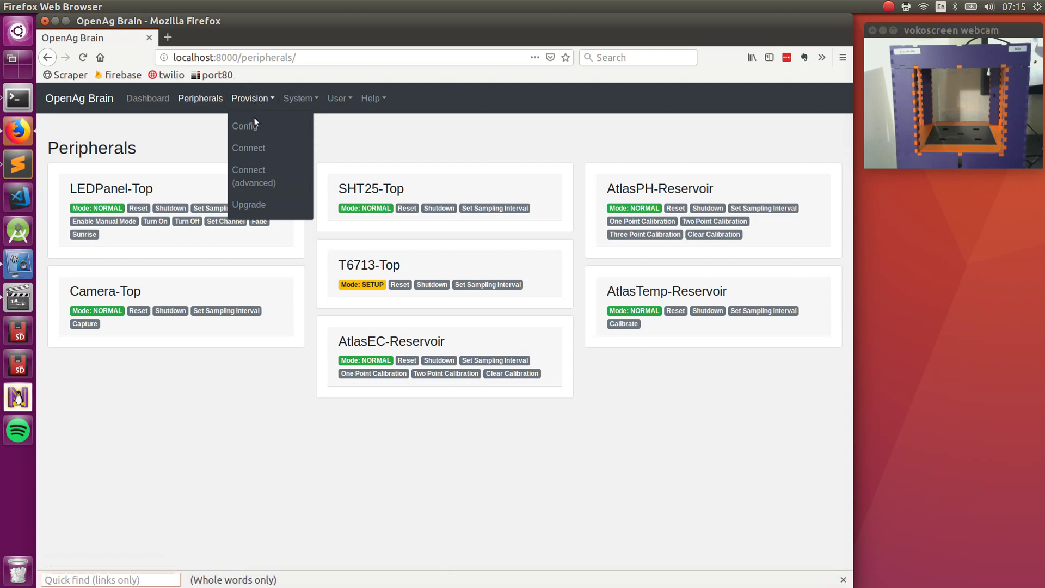
{"action": "left_click", "coordinate": [250, 150]}
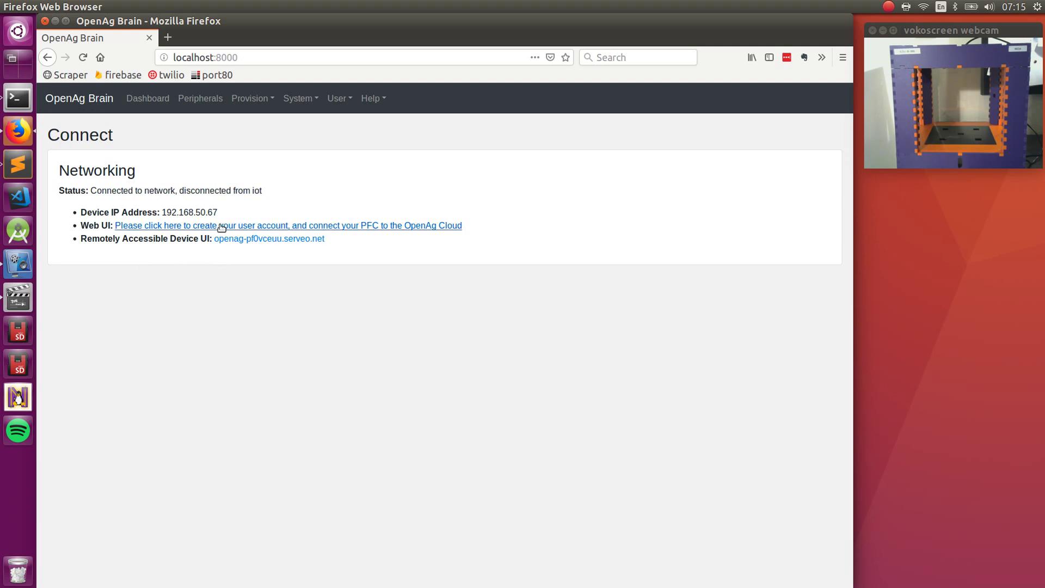
{"action": "left_click", "coordinate": [242, 99]}
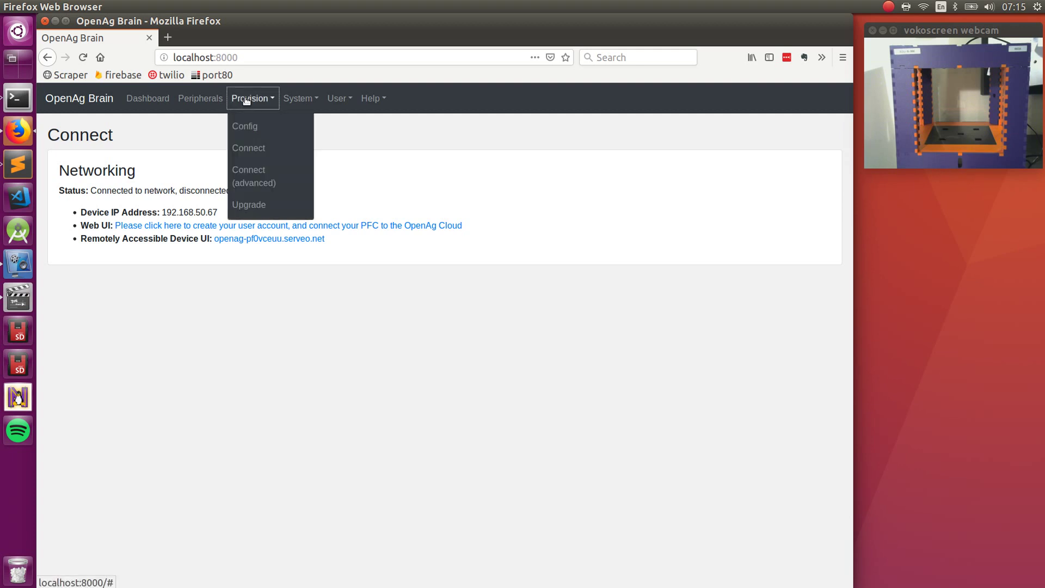
{"action": "left_click", "coordinate": [258, 175]}
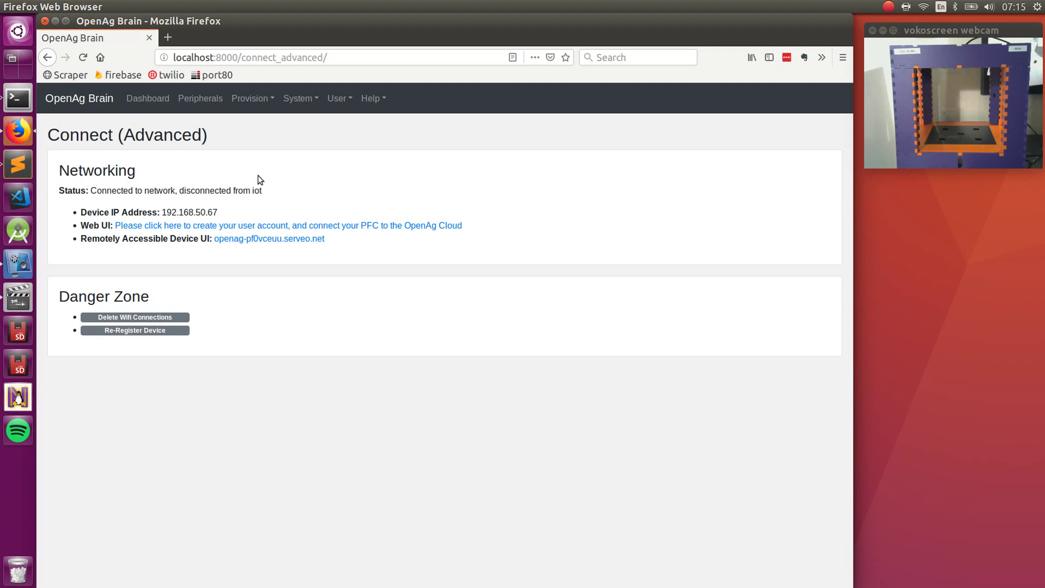
{"action": "left_click", "coordinate": [253, 107]}
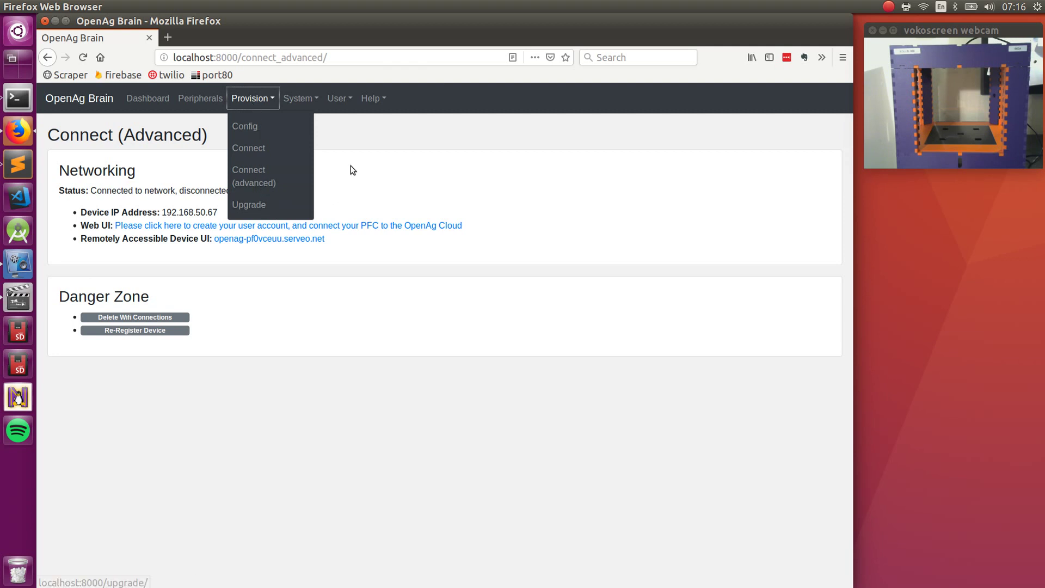
- Open the Django admin site from System > Admin in a new browser tab
{"action": "left_click", "coordinate": [301, 101]}
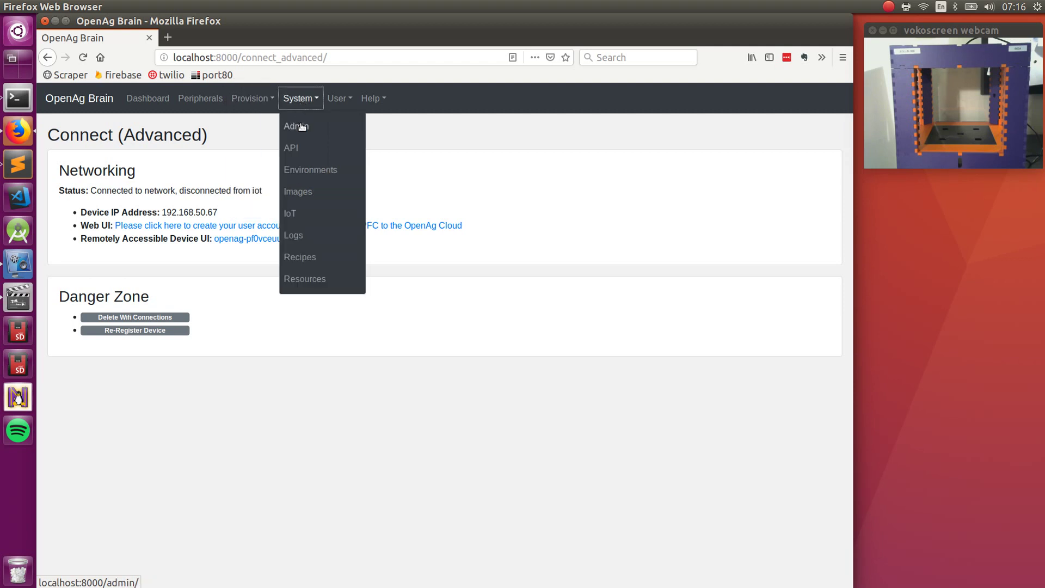
{"action": "middle_click", "coordinate": [301, 126]}
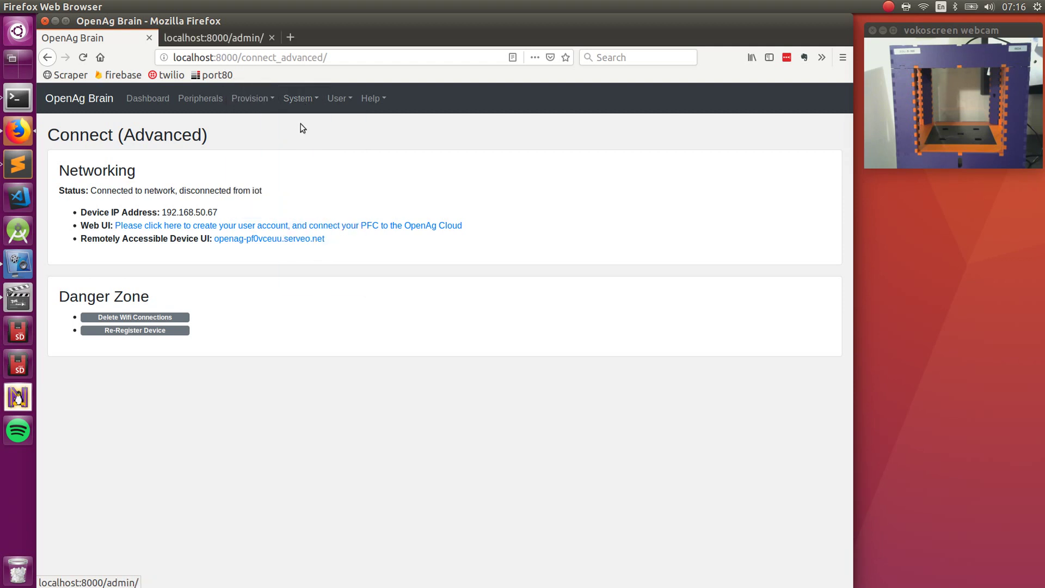
{"action": "left_click", "coordinate": [208, 38]}
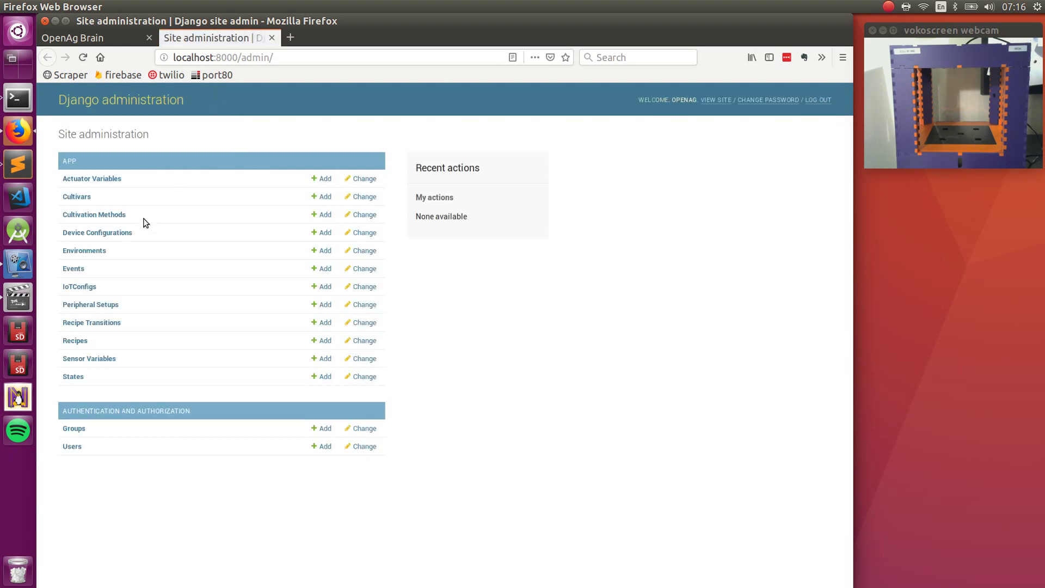
- Look over the stored device States list, then return to the admin home
{"action": "left_click", "coordinate": [80, 377]}
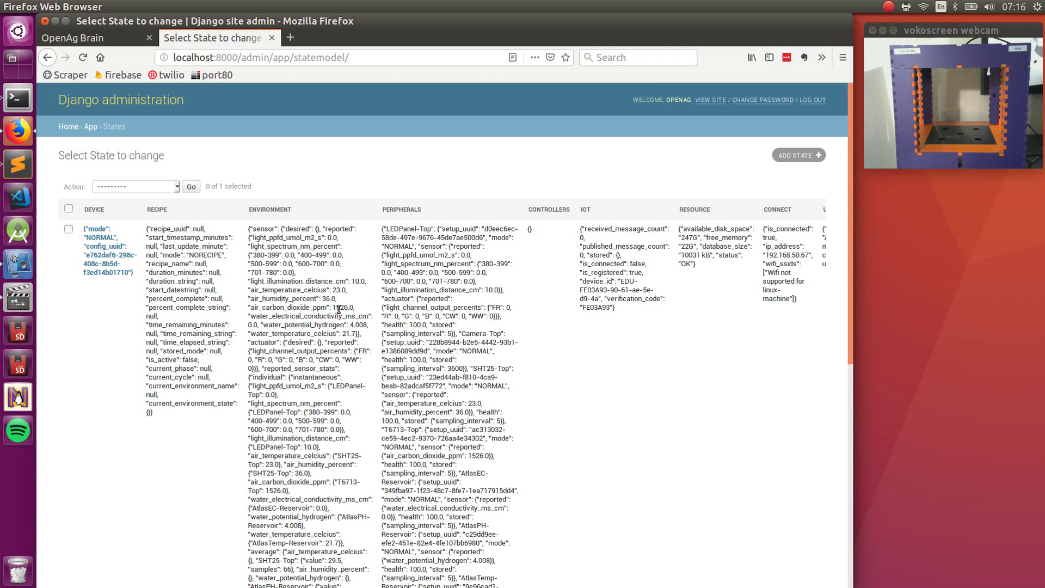
{"action": "scroll", "coordinate": [338, 310], "scroll_direction": "down", "scroll_amount": 5}
{"action": "scroll", "coordinate": [334, 302], "scroll_direction": "up", "scroll_amount": 5}
{"action": "left_click", "coordinate": [90, 126]}
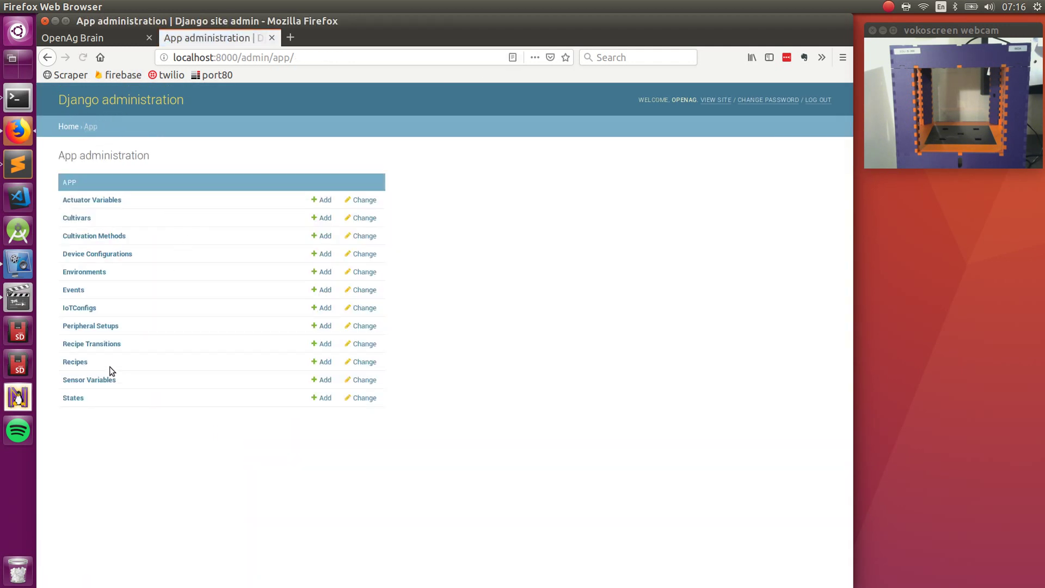
{"action": "left_click", "coordinate": [69, 127]}
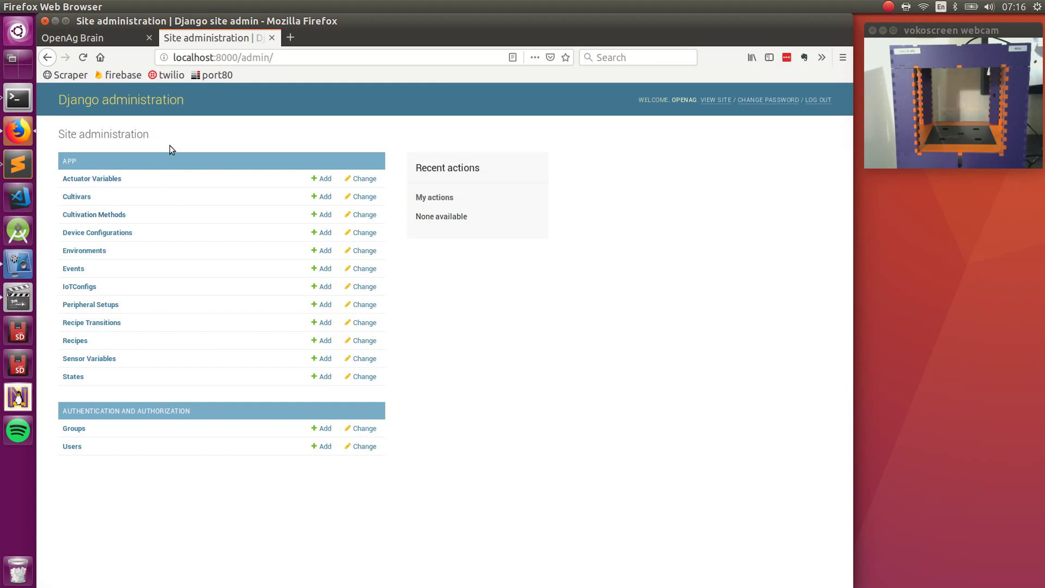
- Open the Django REST framework API Root from System > API in a new tab
{"action": "left_click", "coordinate": [112, 37]}
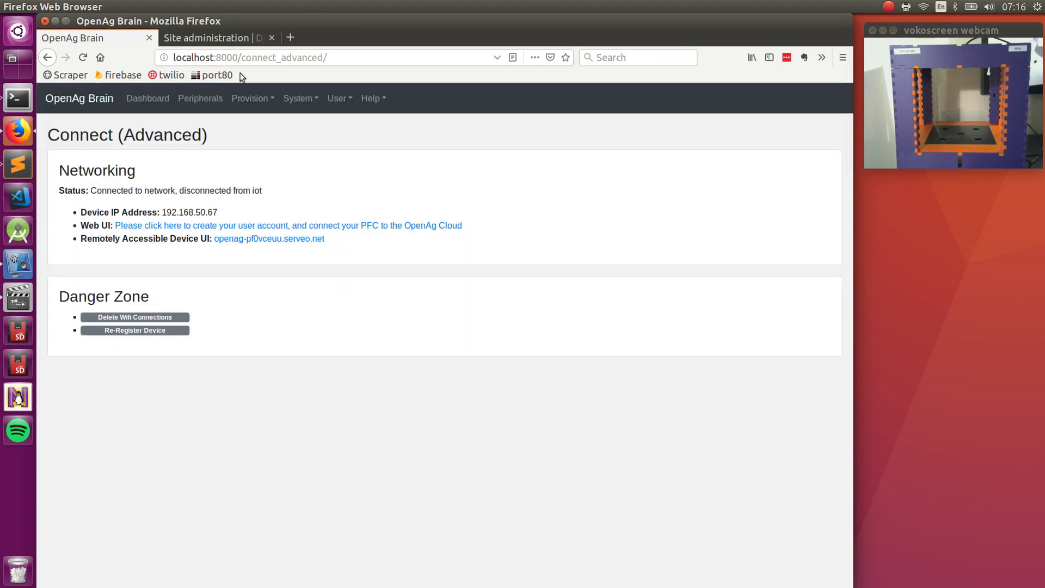
{"action": "left_click", "coordinate": [302, 100]}
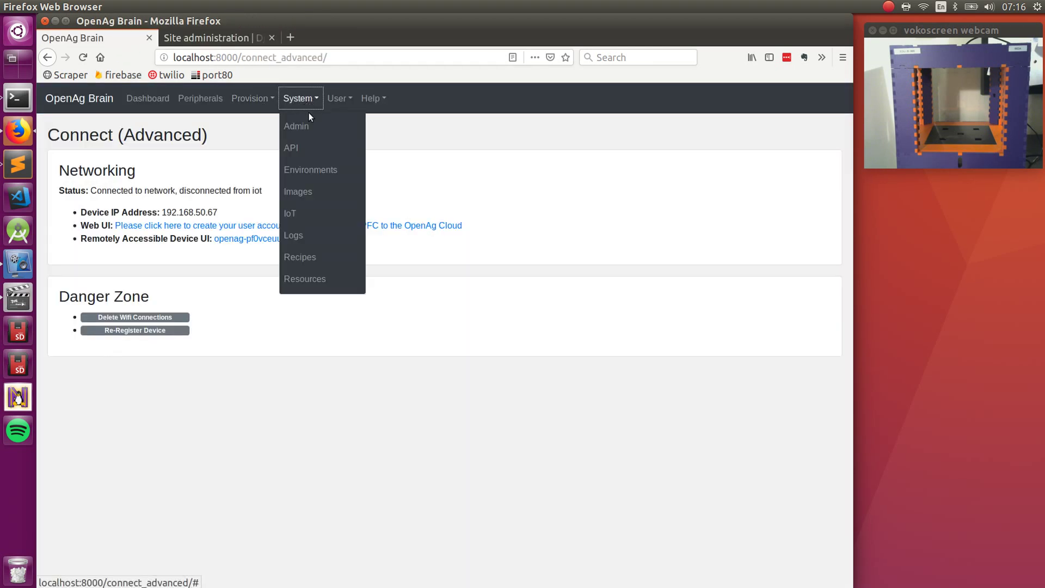
{"action": "middle_click", "coordinate": [293, 152]}
{"action": "left_click", "coordinate": [245, 38]}
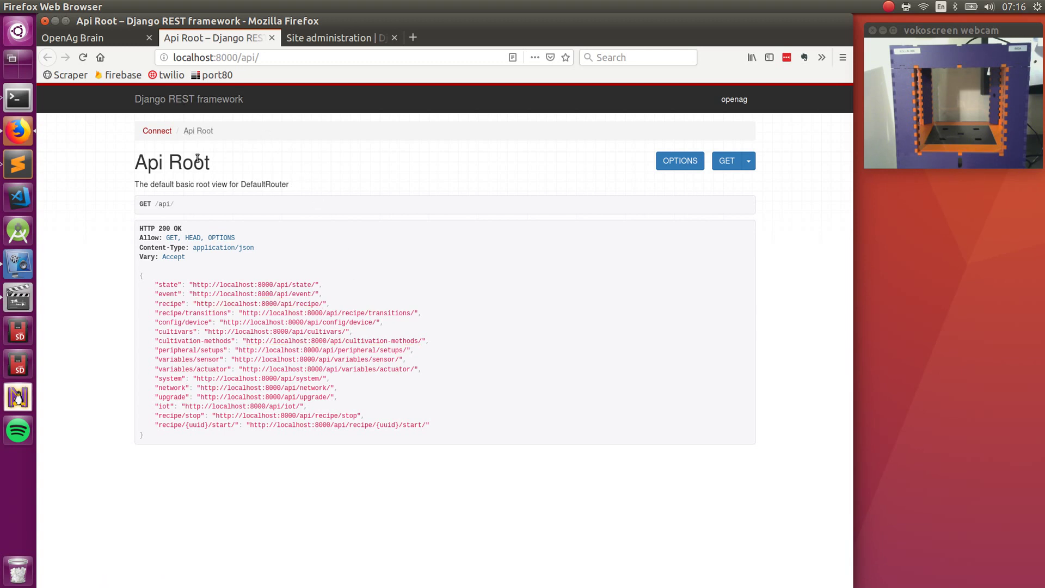
- Go to the camera Images page from the System menu
{"action": "left_click", "coordinate": [103, 43]}
{"action": "left_click", "coordinate": [248, 100]}
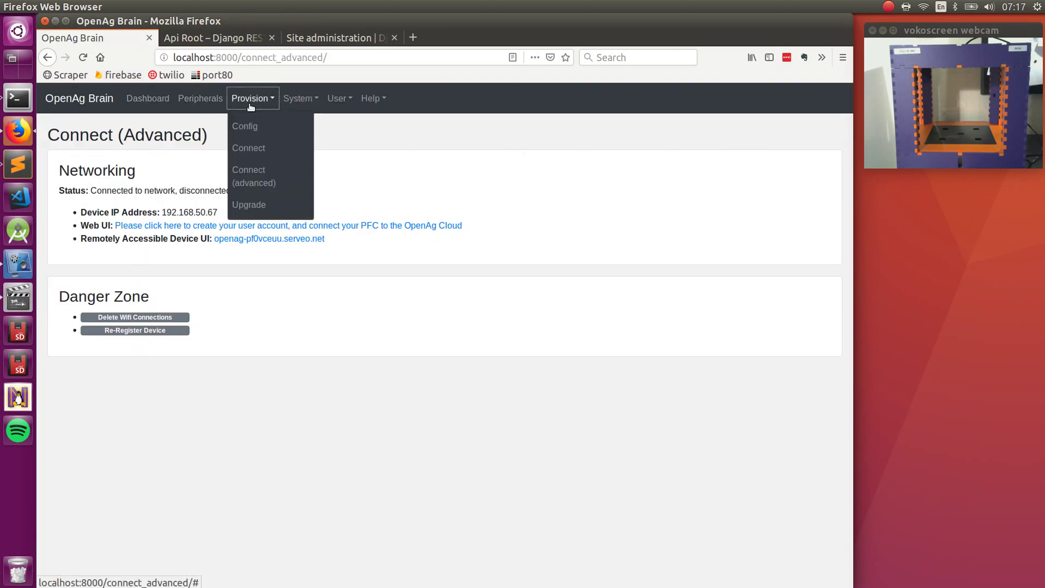
{"action": "left_click", "coordinate": [290, 101]}
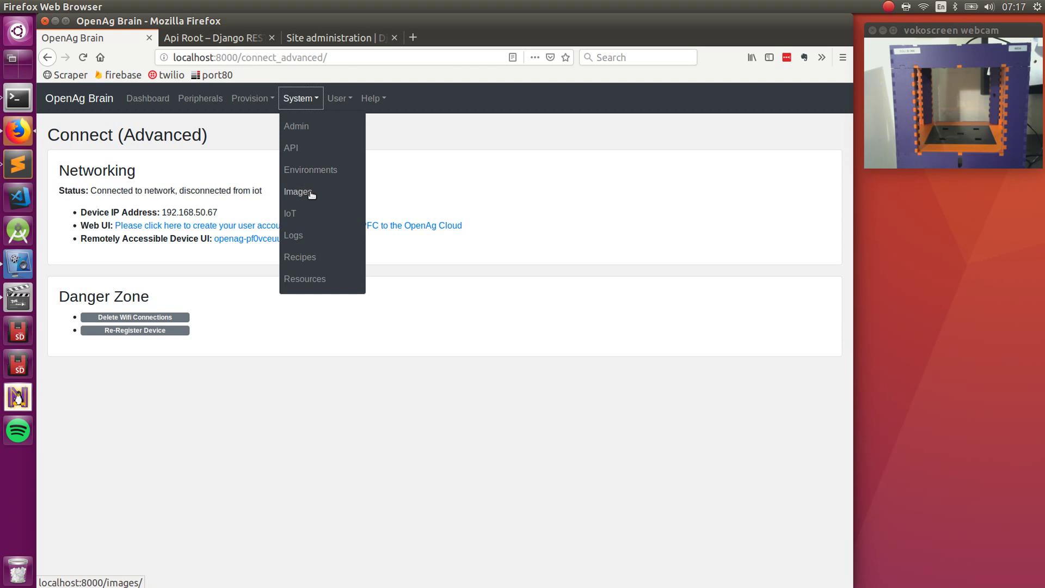
{"action": "left_click", "coordinate": [309, 193]}
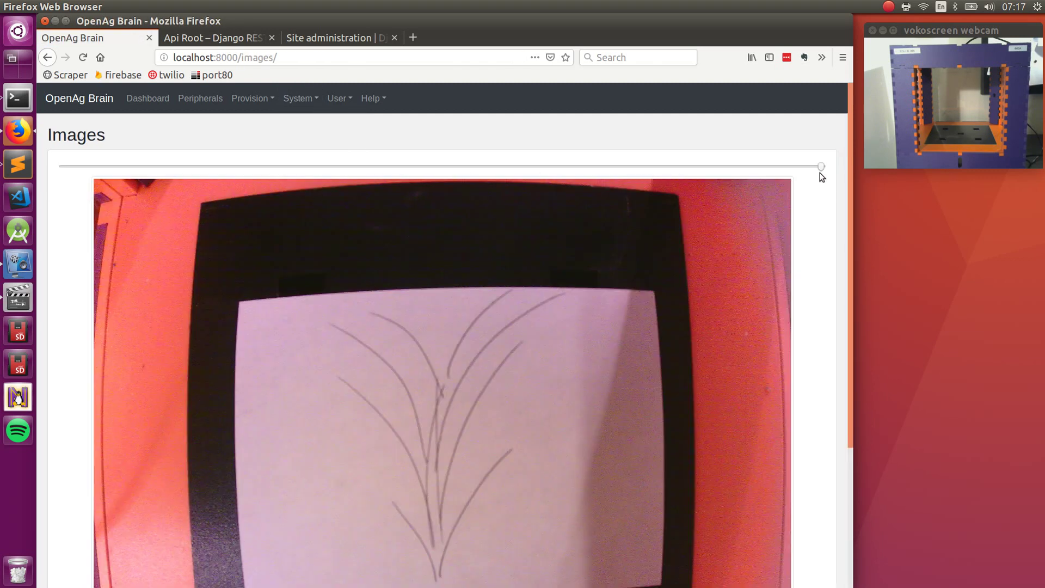
- Scrub the photo timeline to mid-history, the earliest photo, then the latest photo
{"action": "left_click_drag", "start_coordinate": [821, 167], "coordinate": [442, 166]}
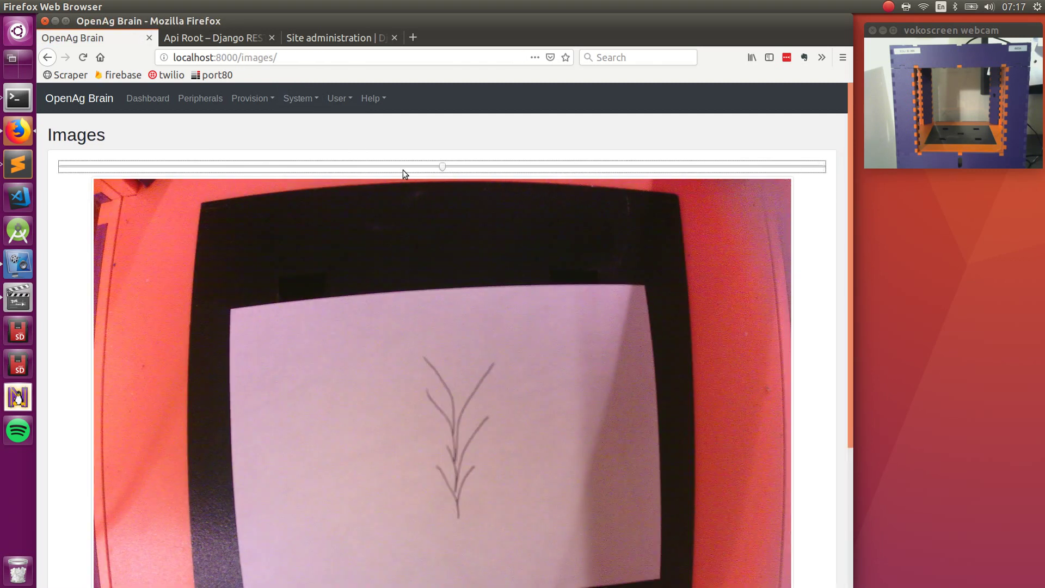
{"action": "key", "text": "Left"}
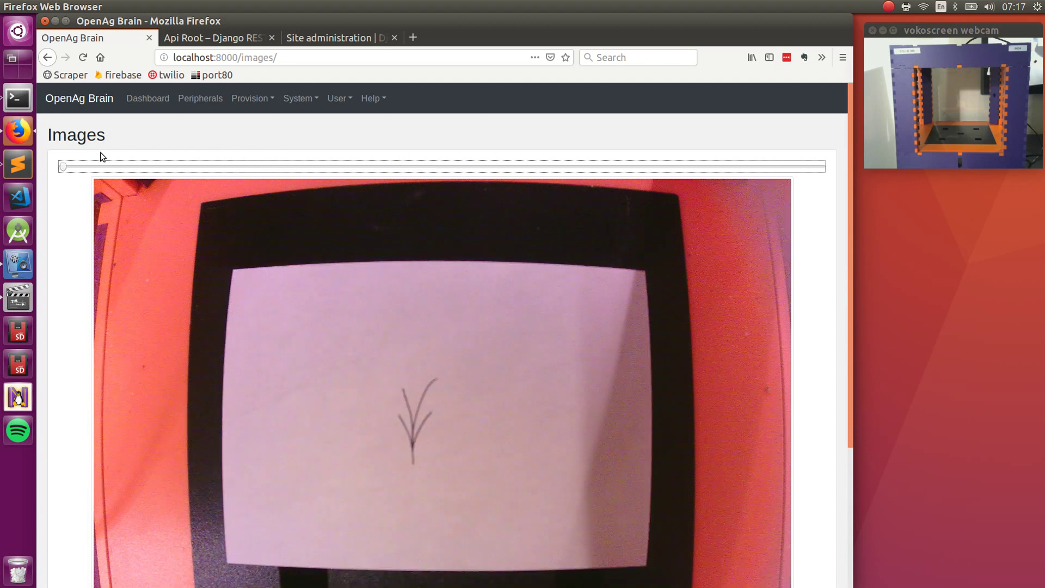
{"action": "key", "text": "Right"}
{"action": "key", "text": "Right"}
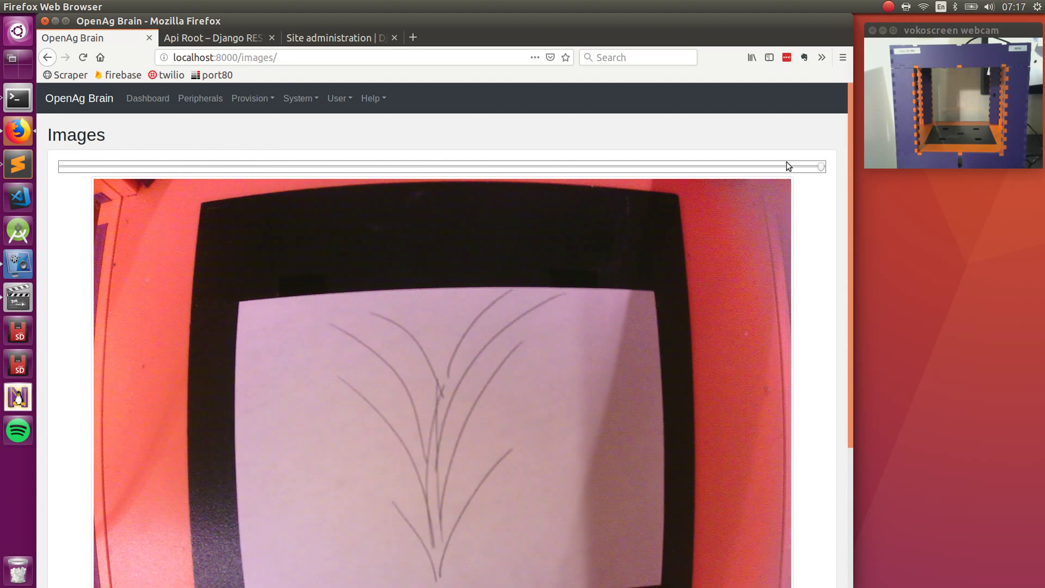
{"action": "left_click", "coordinate": [201, 98]}
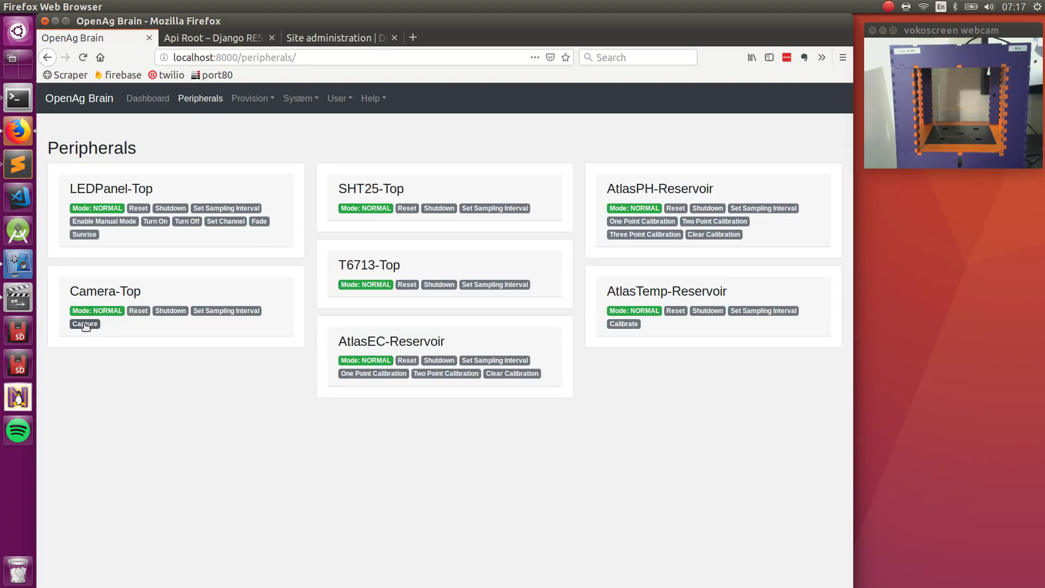
{"action": "left_click", "coordinate": [90, 325]}
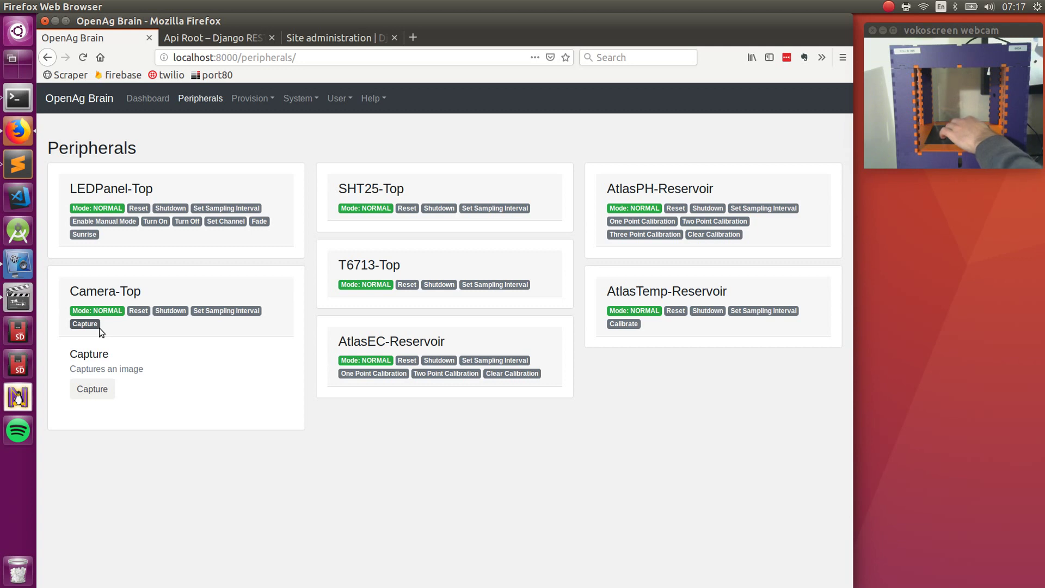
{"action": "left_click", "coordinate": [98, 388]}
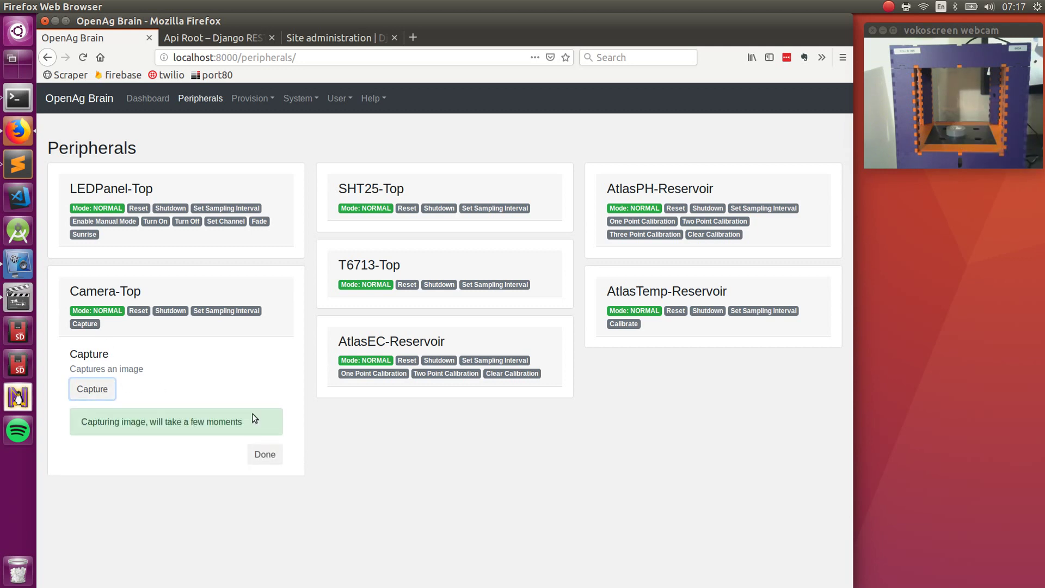
{"action": "left_click", "coordinate": [265, 456]}
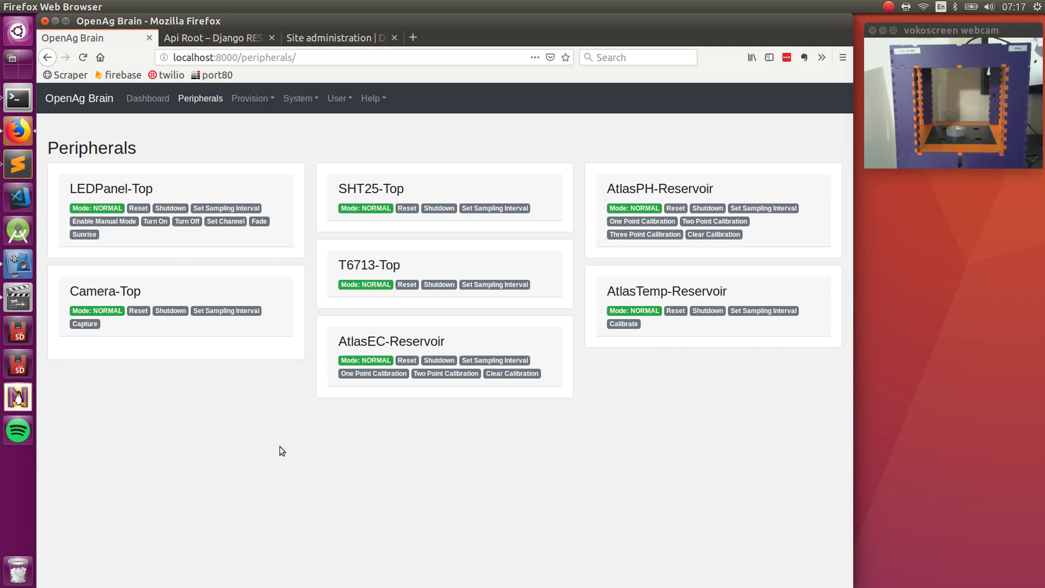
{"action": "left_click", "coordinate": [299, 98]}
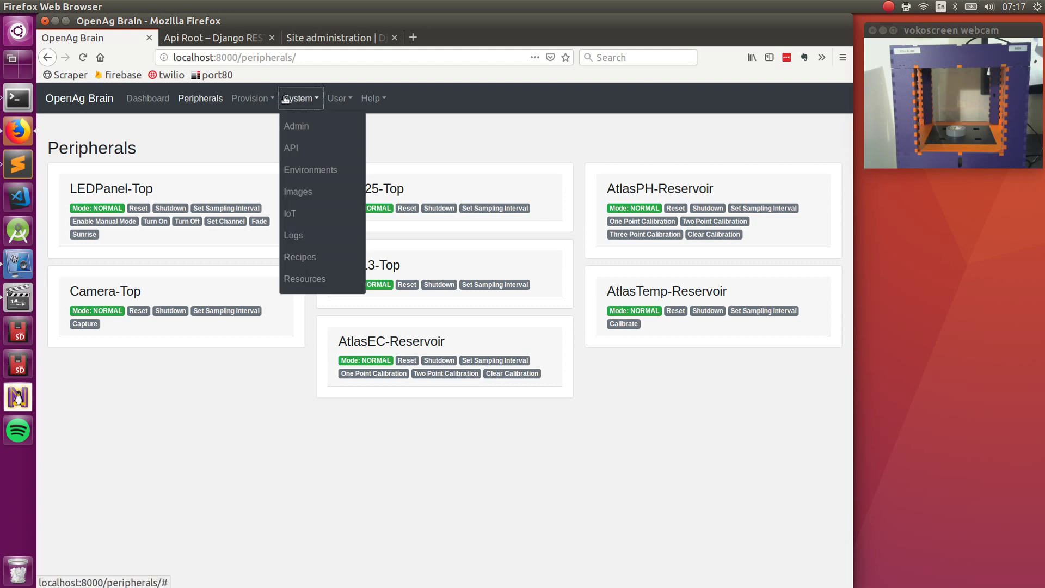
{"action": "left_click", "coordinate": [302, 193]}
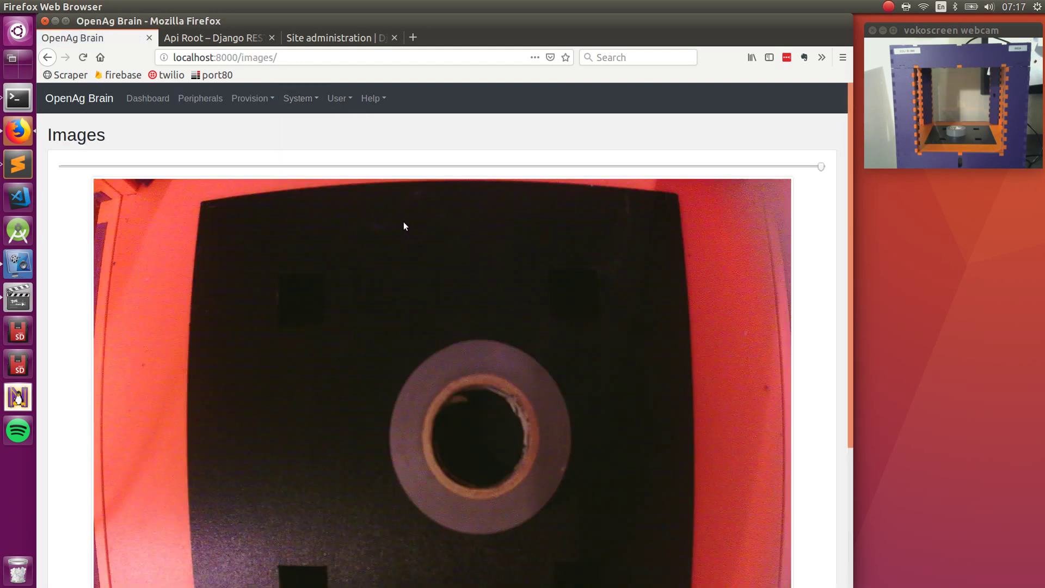
{"action": "scroll", "coordinate": [407, 215], "scroll_direction": "down", "scroll_amount": 5}
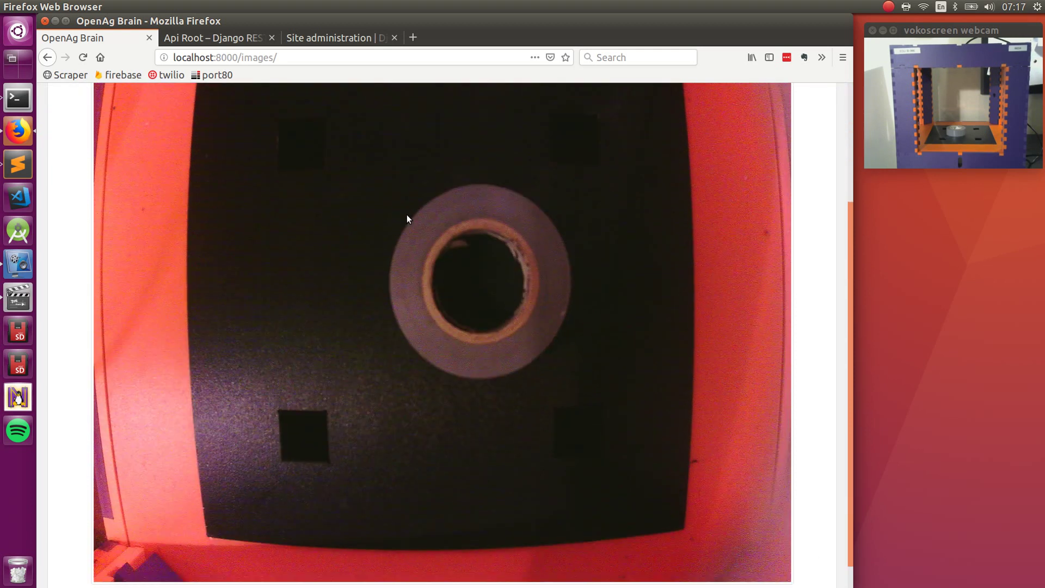
{"action": "scroll", "coordinate": [408, 218], "scroll_direction": "up", "scroll_amount": 3}
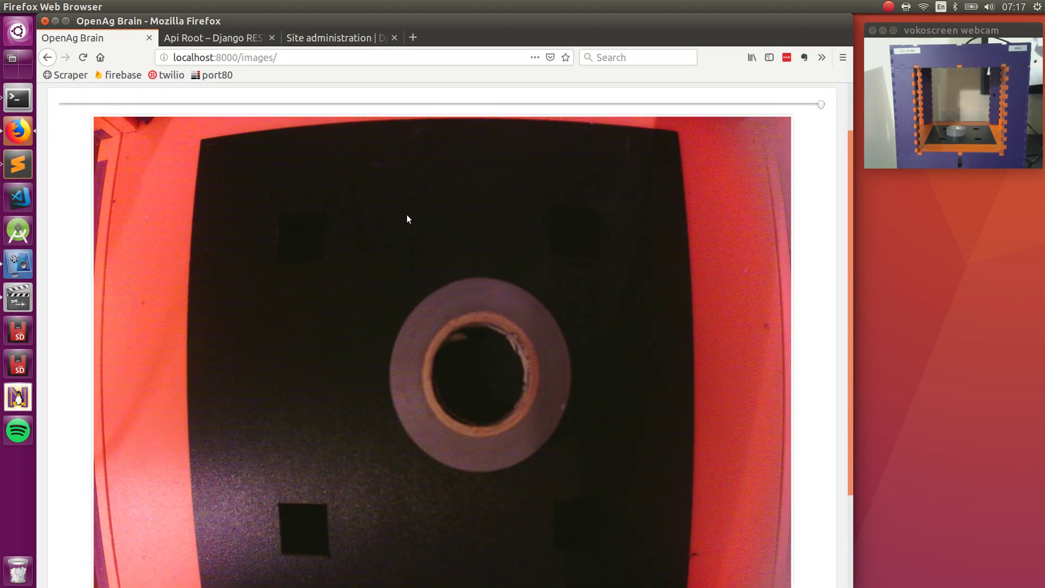
{"action": "scroll", "coordinate": [408, 219], "scroll_direction": "up", "scroll_amount": 2}
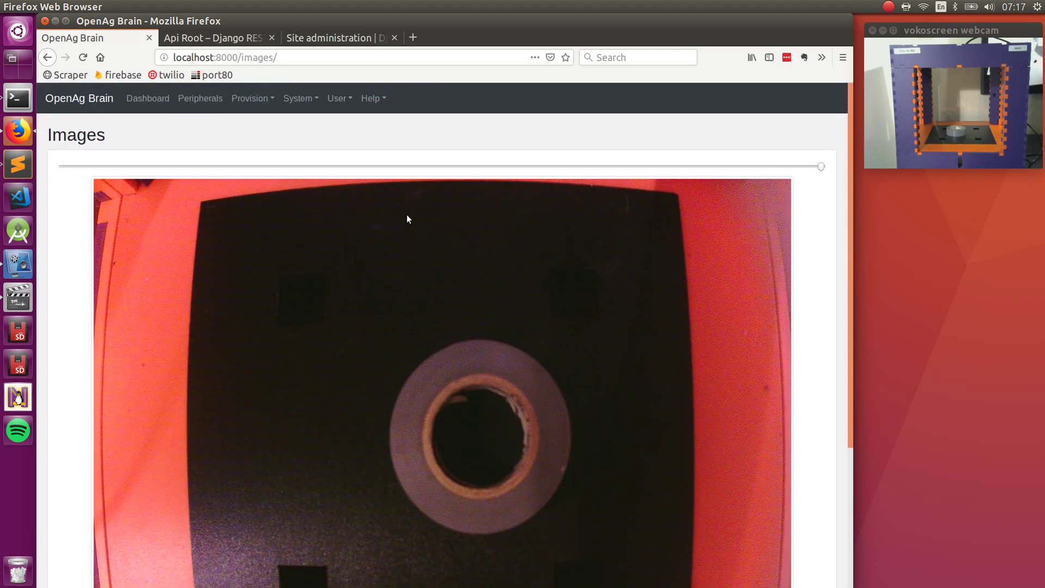
- Open the IoT page and highlight its status: not connected, registered, 0 messages sent or received
{"action": "left_click", "coordinate": [314, 103]}
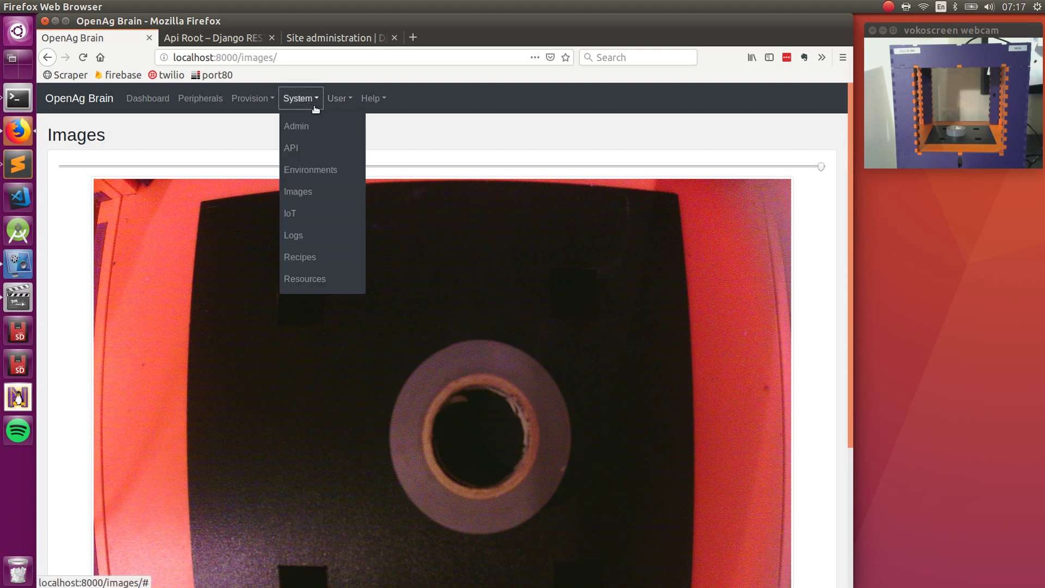
{"action": "left_click", "coordinate": [295, 213]}
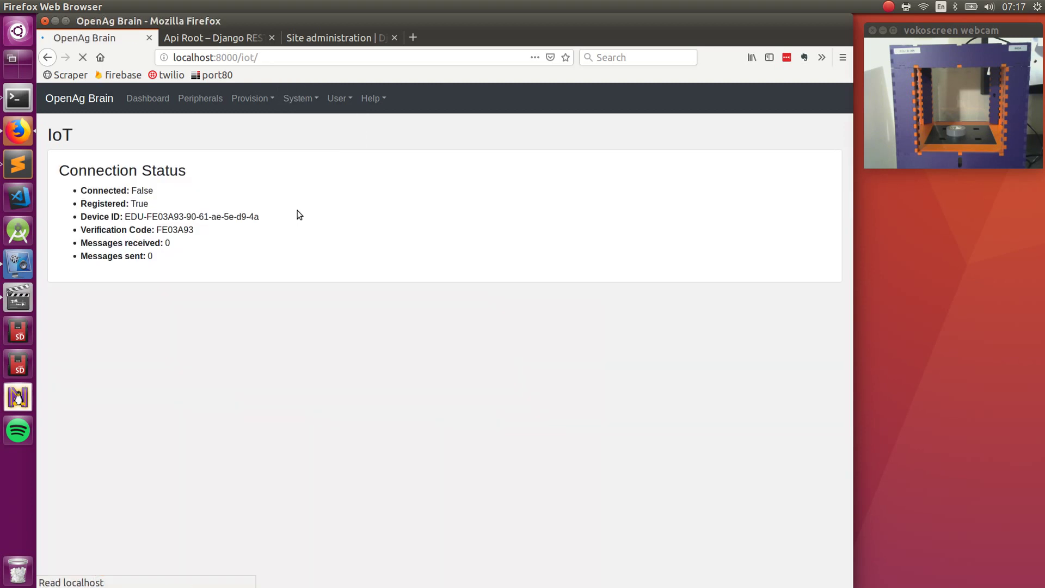
{"action": "double_click", "coordinate": [103, 192]}
{"action": "left_click_drag", "start_coordinate": [131, 190], "coordinate": [157, 193]}
{"action": "left_click", "coordinate": [155, 194]}
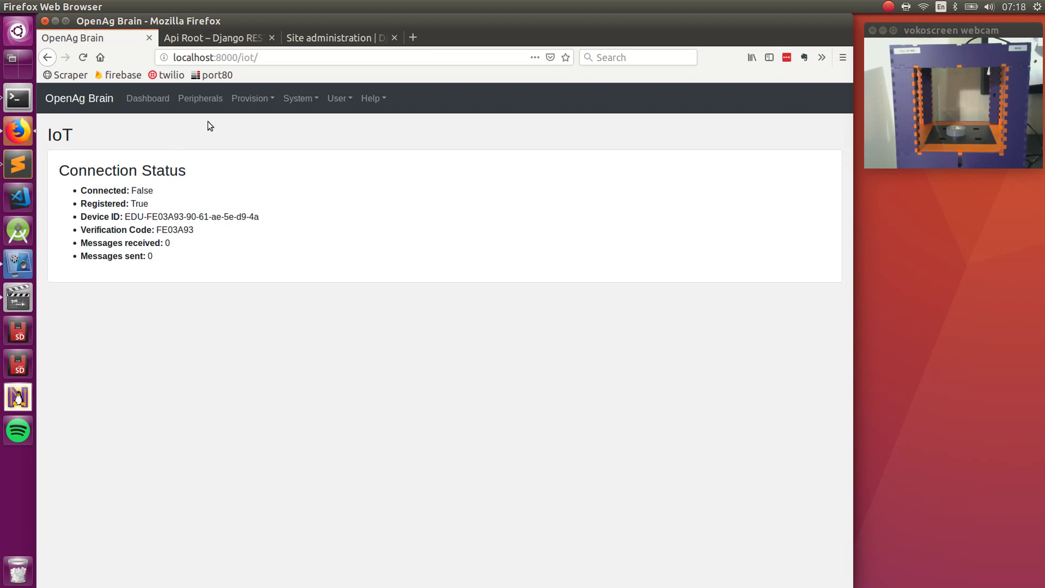
{"action": "triple_click", "coordinate": [136, 187]}
{"action": "left_click", "coordinate": [116, 203]}
{"action": "left_click_drag", "start_coordinate": [175, 259], "coordinate": [92, 205]}
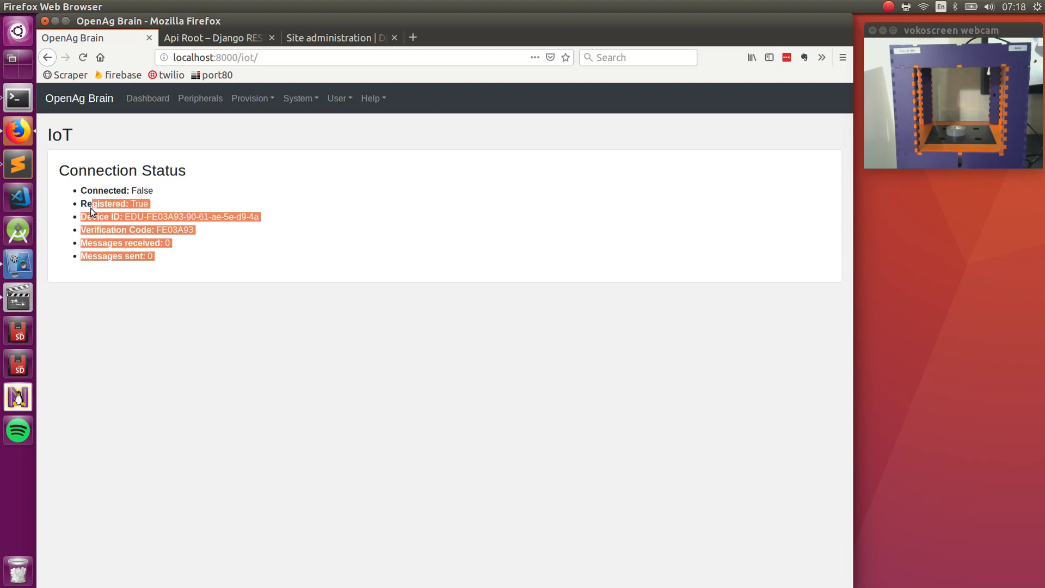
{"action": "left_click", "coordinate": [298, 100]}
- On the Logs page, view the Recipe logs, then the I2c logs
{"action": "left_click", "coordinate": [296, 240]}
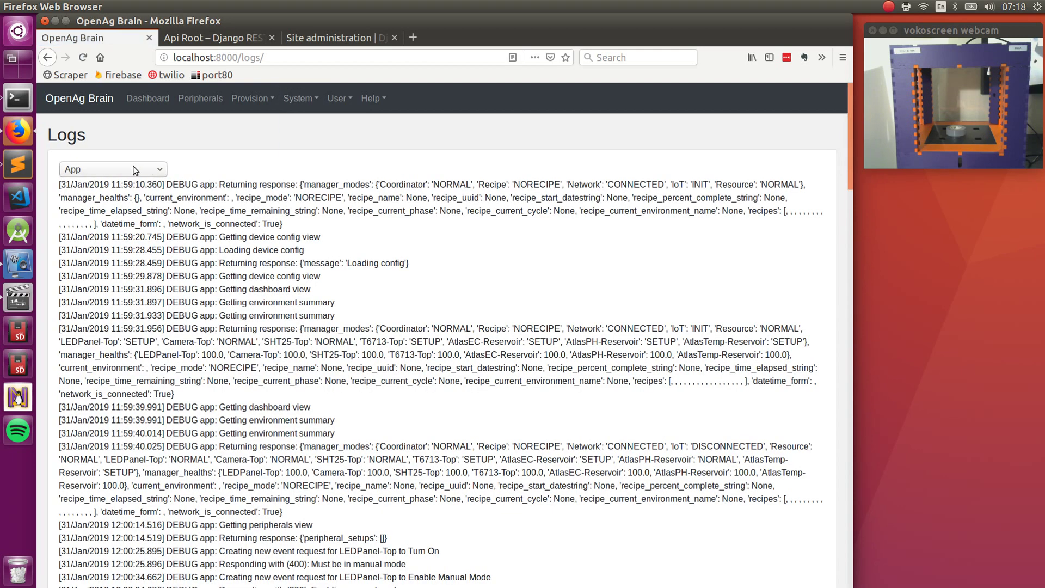
{"action": "left_click", "coordinate": [133, 168]}
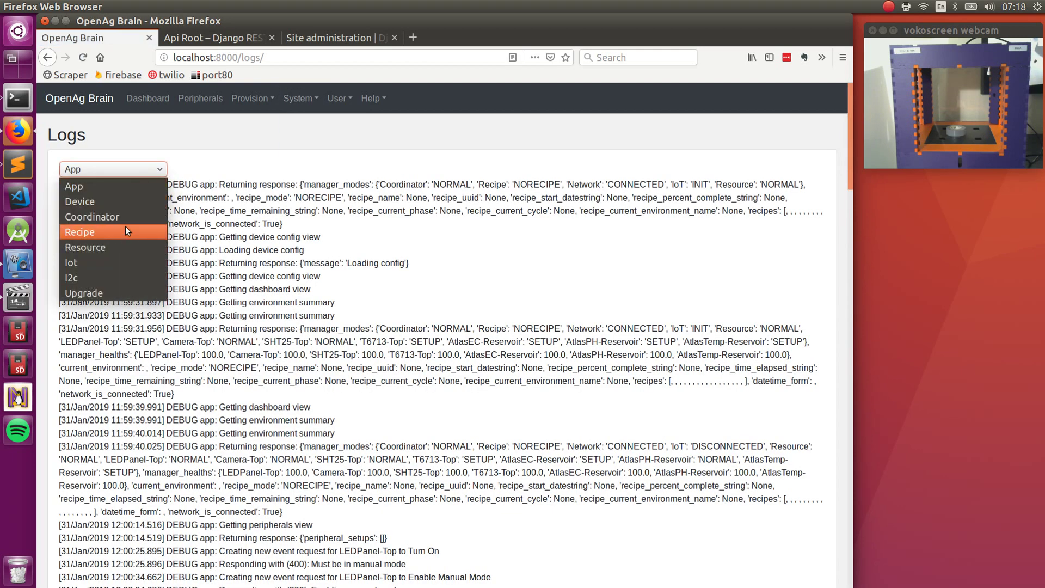
{"action": "left_click", "coordinate": [124, 229]}
{"action": "left_click", "coordinate": [137, 170]}
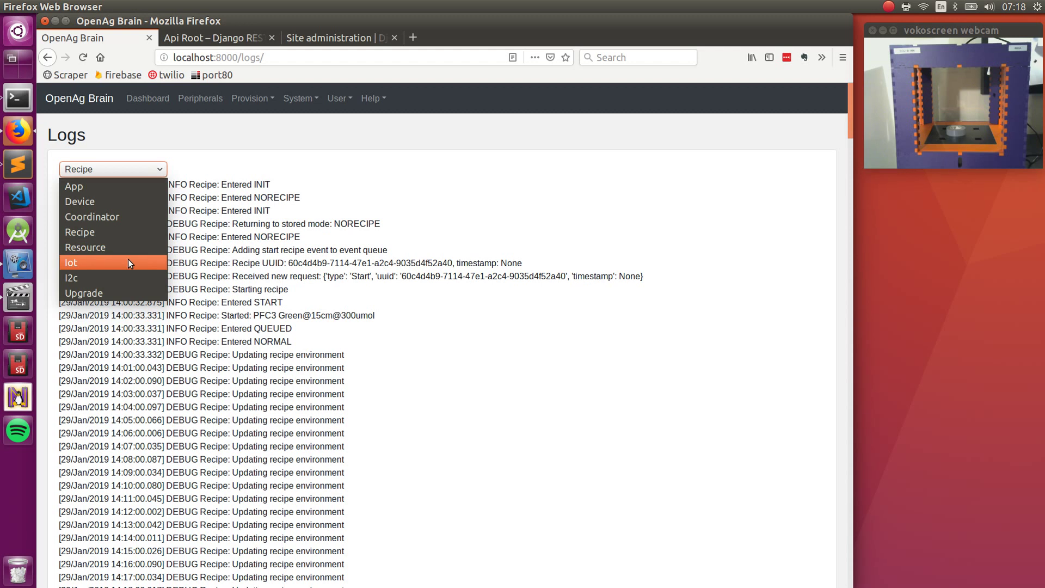
{"action": "left_click", "coordinate": [109, 278]}
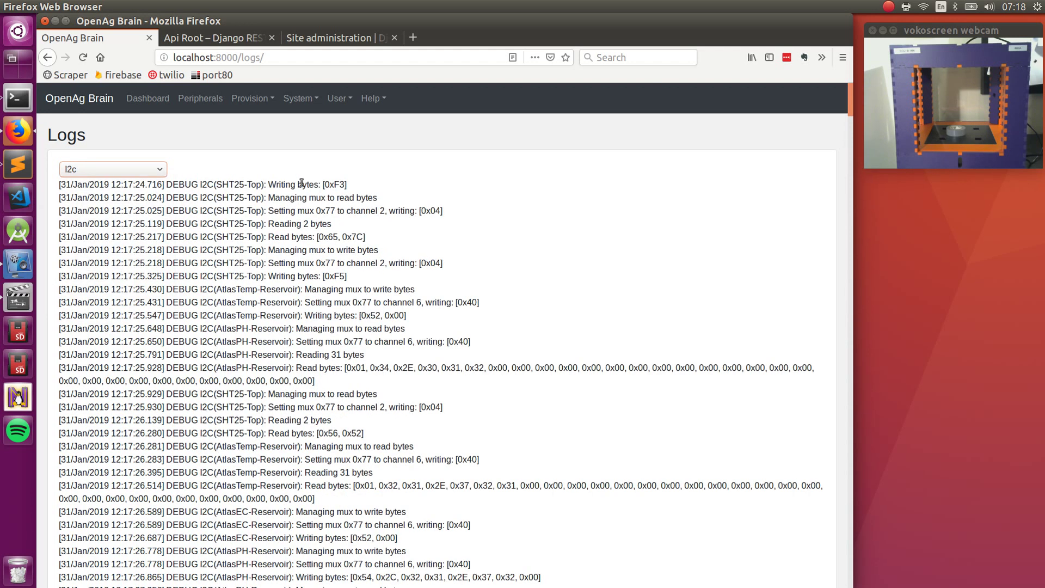
- Check system Resources (status OK, 247G free disk), then view Change Password and the Help menu
{"action": "left_click", "coordinate": [315, 103]}
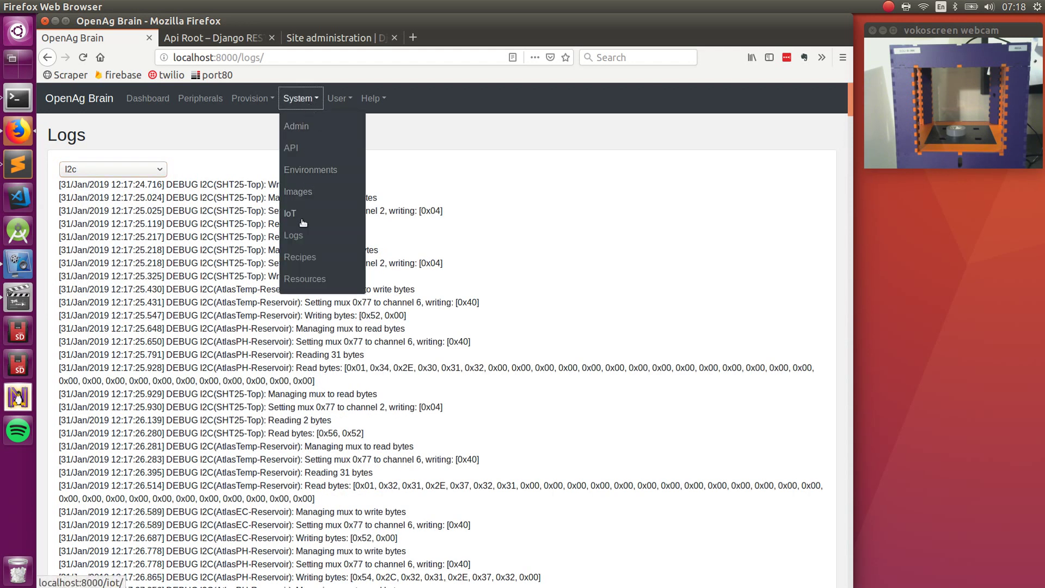
{"action": "left_click", "coordinate": [308, 278]}
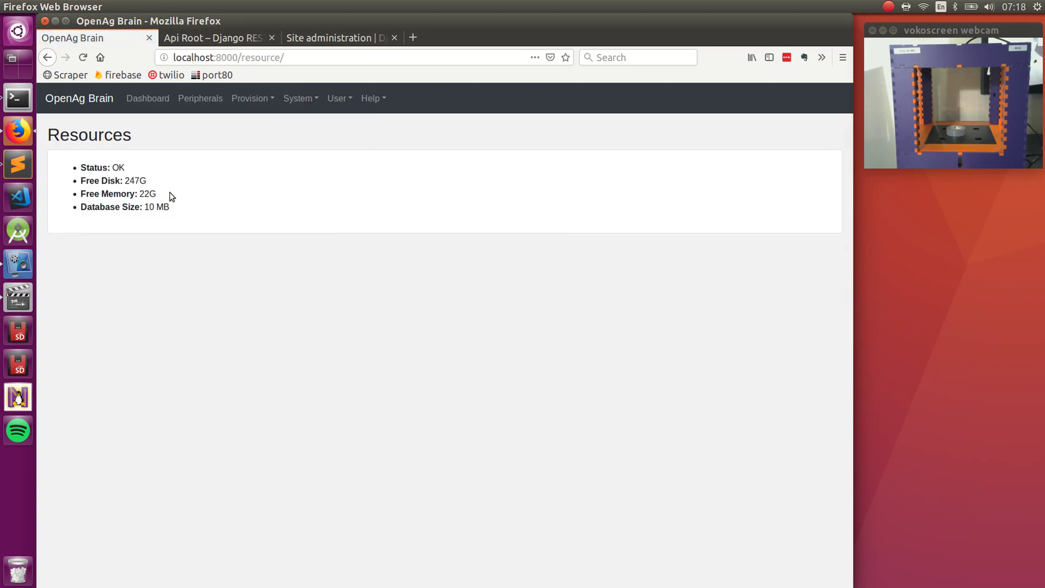
{"action": "left_click", "coordinate": [340, 101]}
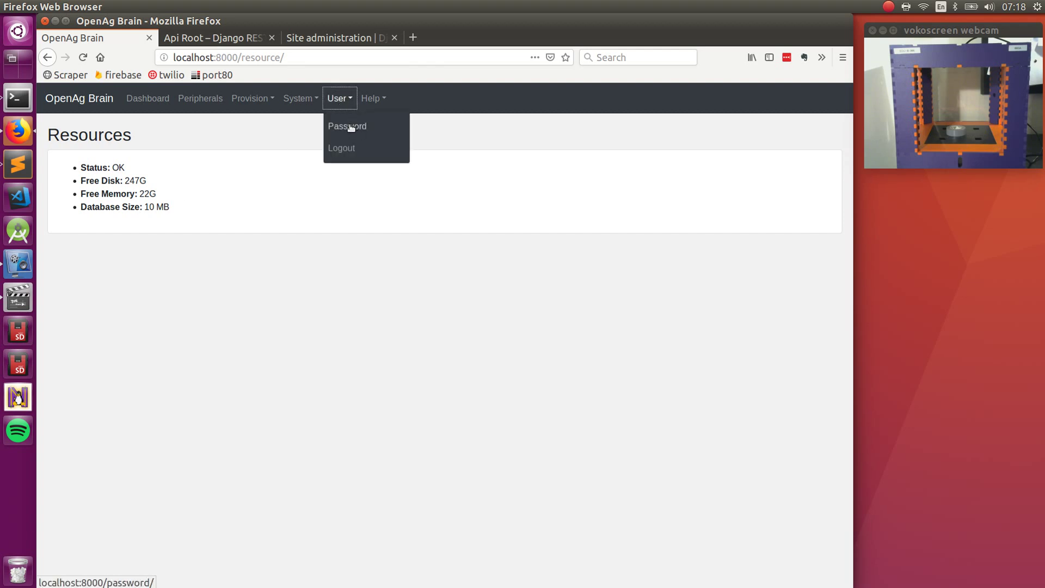
{"action": "left_click", "coordinate": [350, 126]}
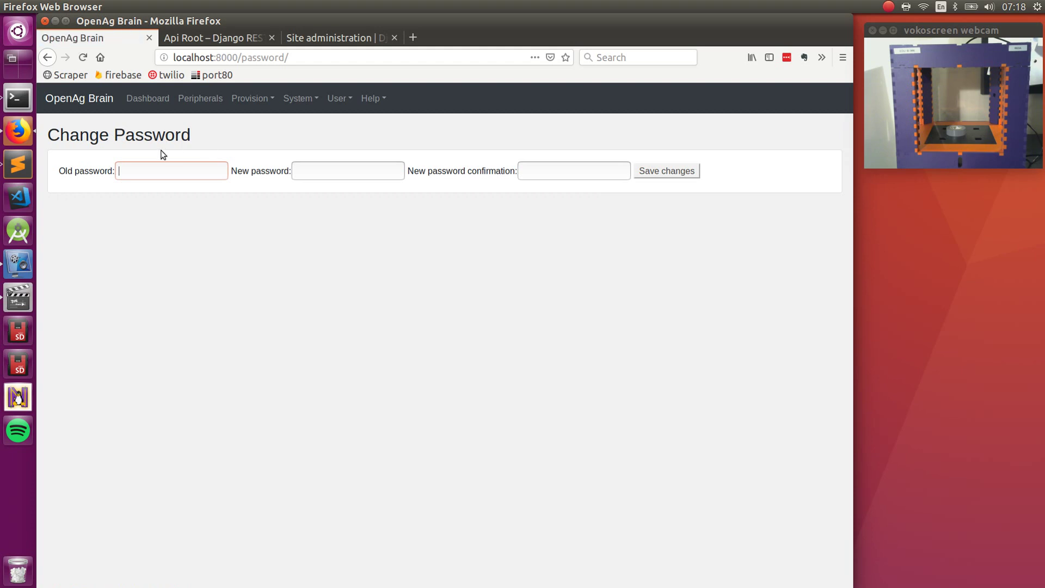
{"action": "left_click", "coordinate": [338, 100]}
{"action": "left_click", "coordinate": [370, 98]}
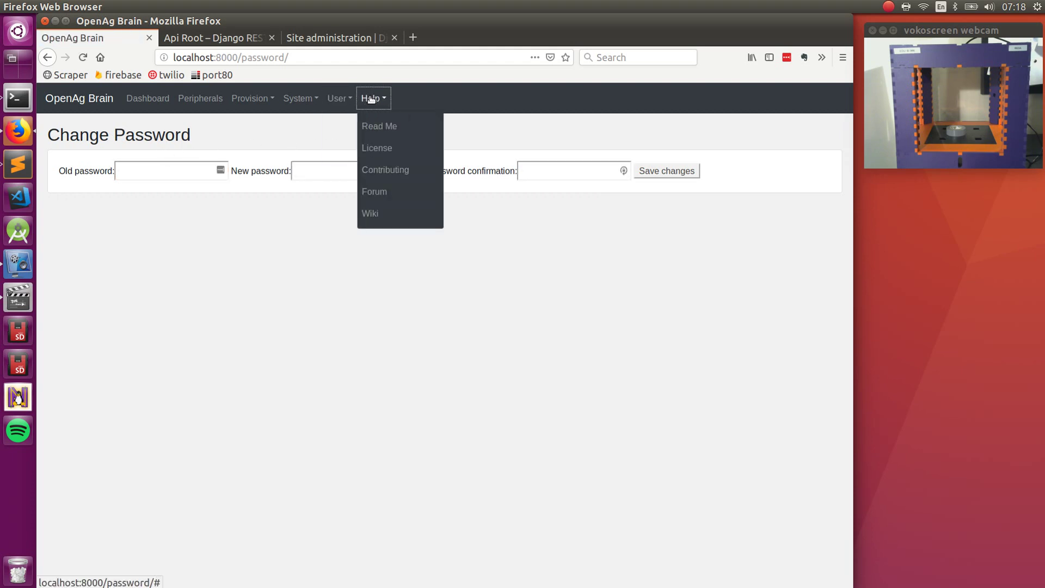
- Open Help > Read Me in a background tab, then start recipe PFC3 Blue@15cm@300umol on the dashboard
{"action": "middle_click", "coordinate": [375, 125]}
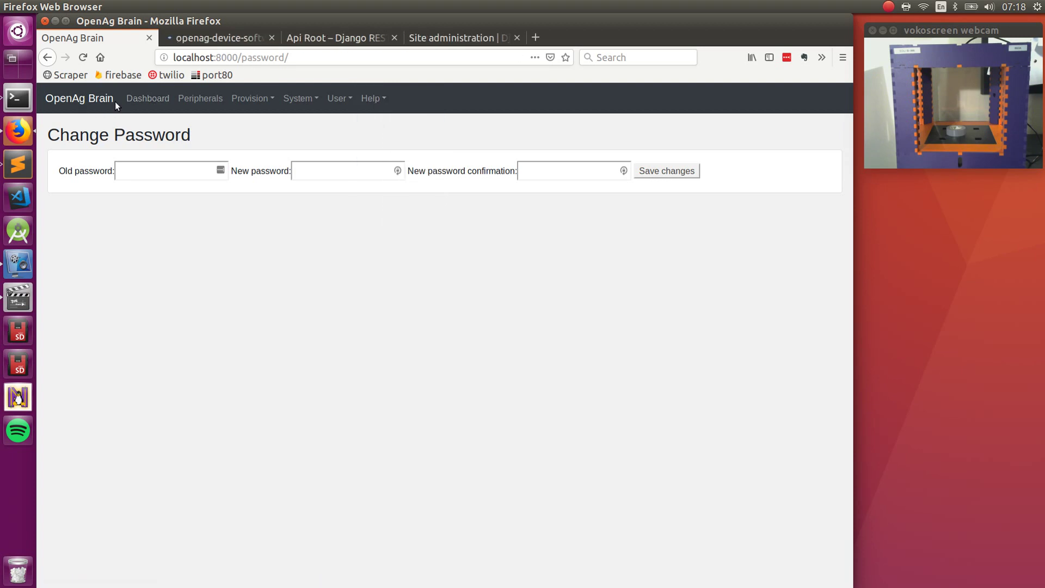
{"action": "left_click", "coordinate": [146, 99]}
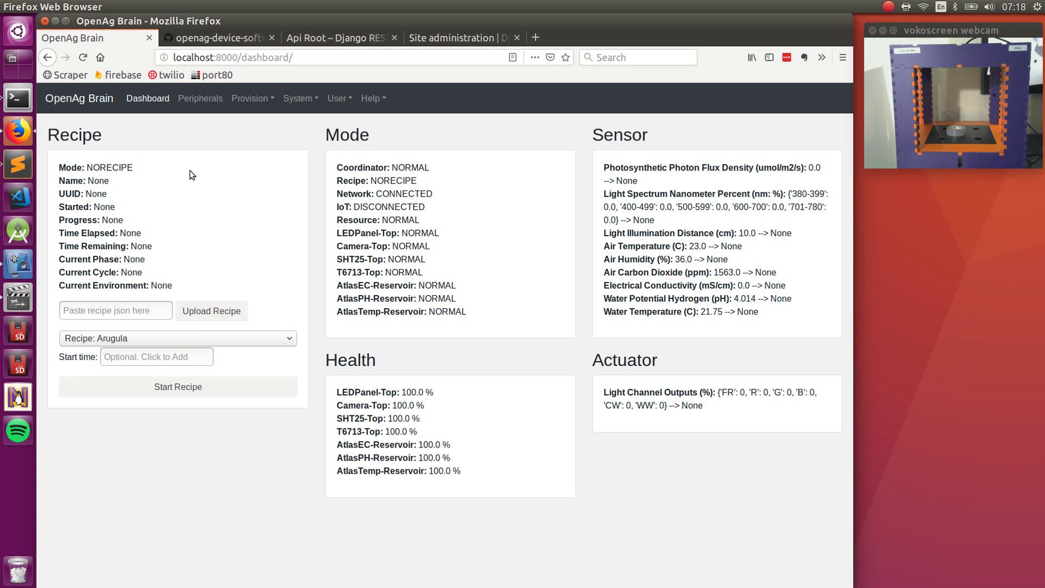
{"action": "left_click", "coordinate": [162, 336]}
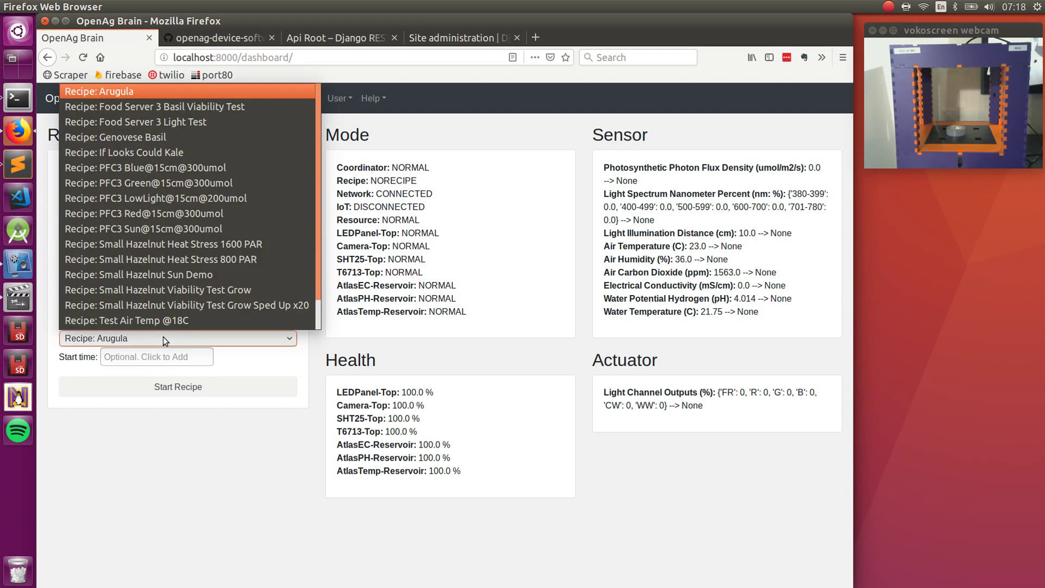
{"action": "left_click", "coordinate": [200, 168]}
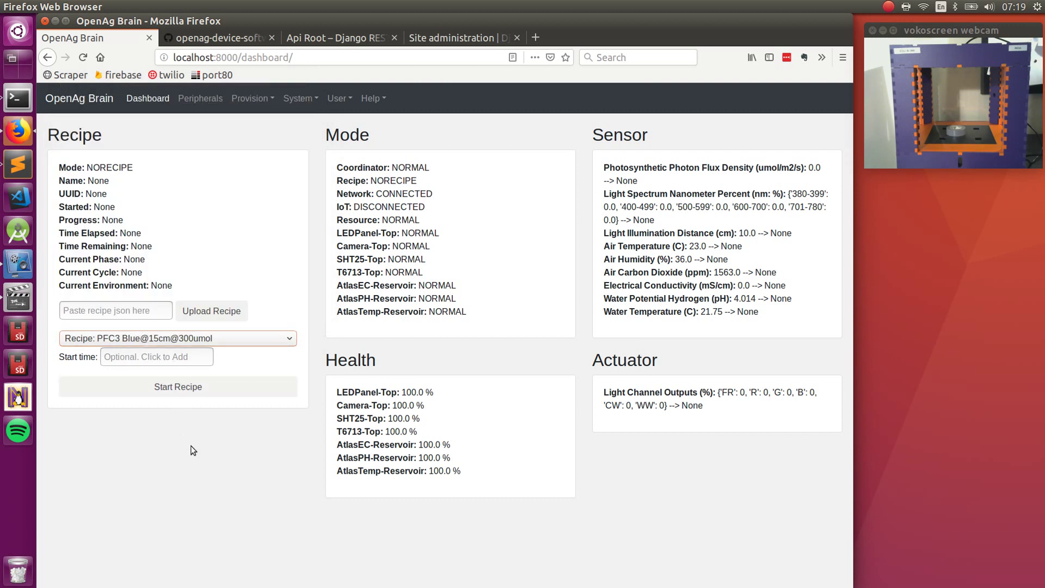
{"action": "left_click", "coordinate": [179, 393]}
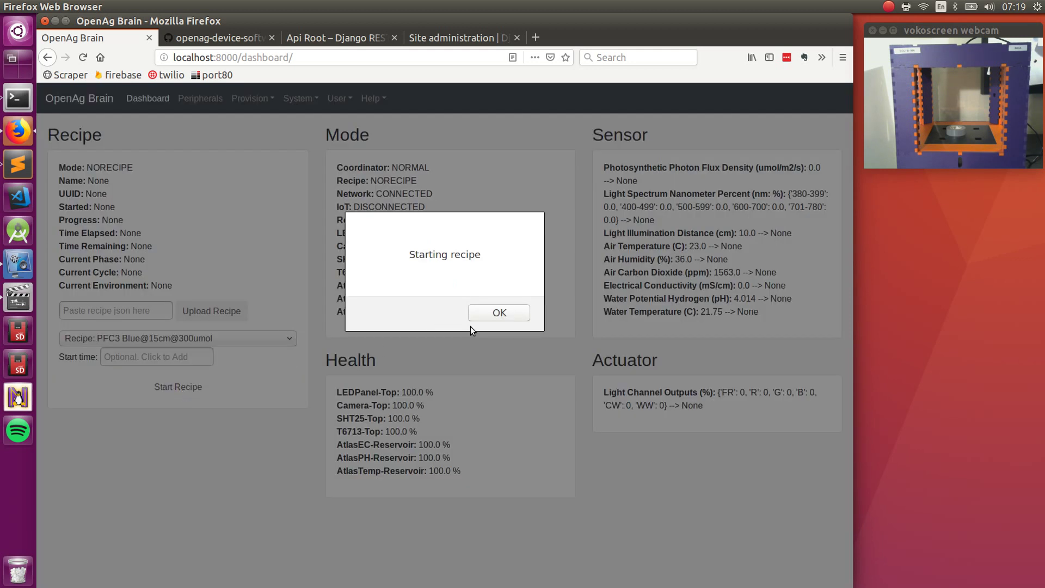
- Acknowledge the Starting recipe notice, refresh, and highlight the 15 cm distance and Light Spectrum entry
{"action": "left_click", "coordinate": [502, 310]}
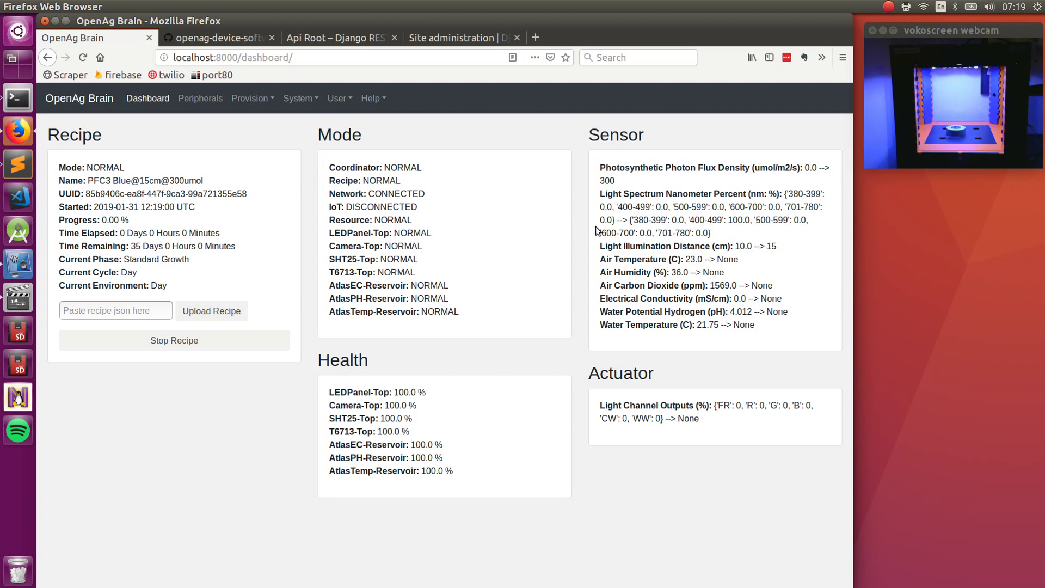
{"action": "key", "text": "F5"}
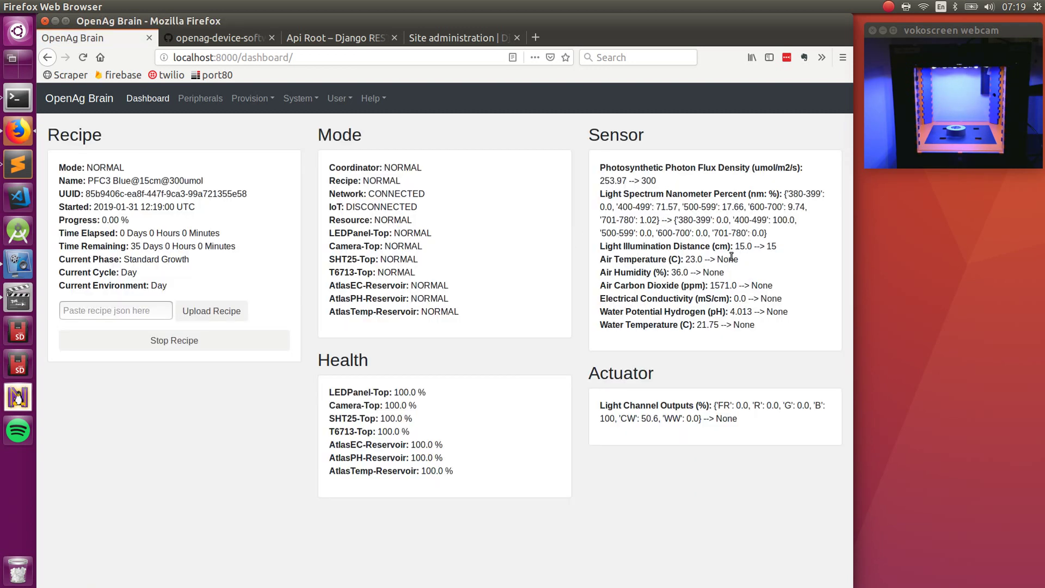
{"action": "double_click", "coordinate": [771, 246]}
{"action": "left_click", "coordinate": [774, 247]}
{"action": "left_click_drag", "start_coordinate": [776, 236], "coordinate": [600, 190]}
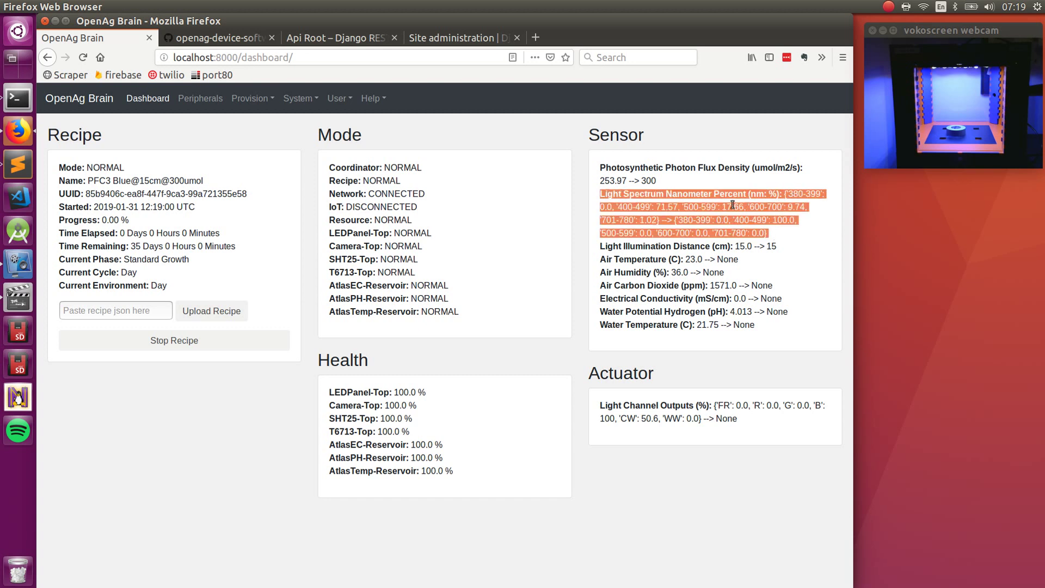
{"action": "left_click", "coordinate": [653, 179]}
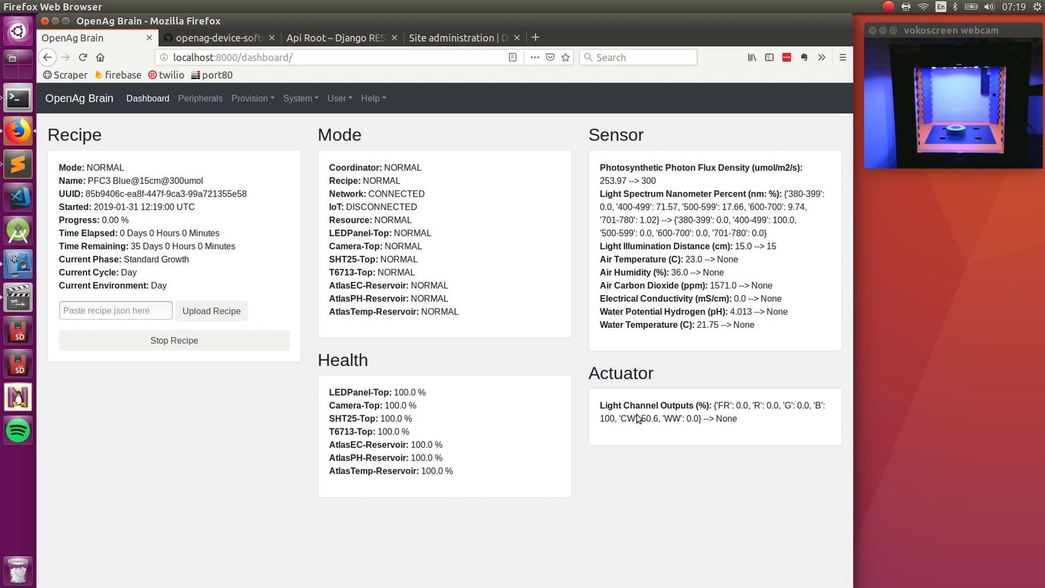
- Highlight blue output 100, target intensity 300, distance 15 and cool white output 50.6
{"action": "double_click", "coordinate": [608, 420]}
{"action": "left_click", "coordinate": [666, 431]}
{"action": "double_click", "coordinate": [648, 180]}
{"action": "double_click", "coordinate": [772, 246]}
{"action": "left_click_drag", "start_coordinate": [643, 419], "coordinate": [657, 421]}
{"action": "left_click", "coordinate": [697, 257]}
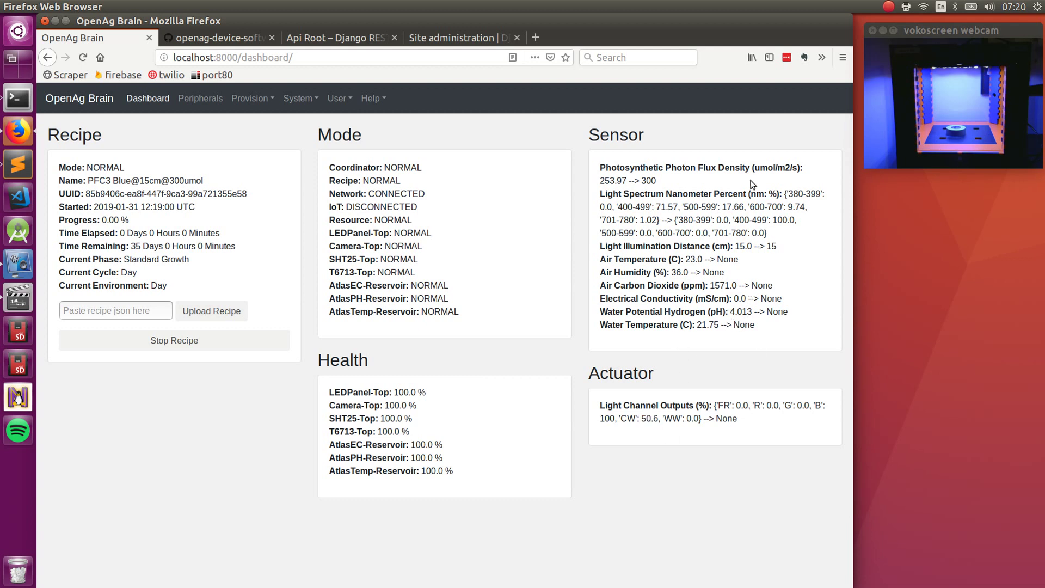